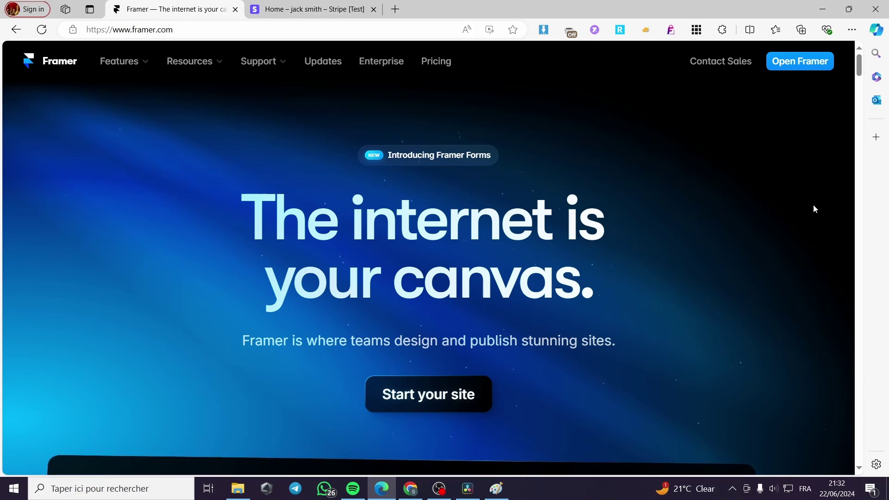
scroll(664, 227, down, 5)
scroll(787, 263, up, 5)
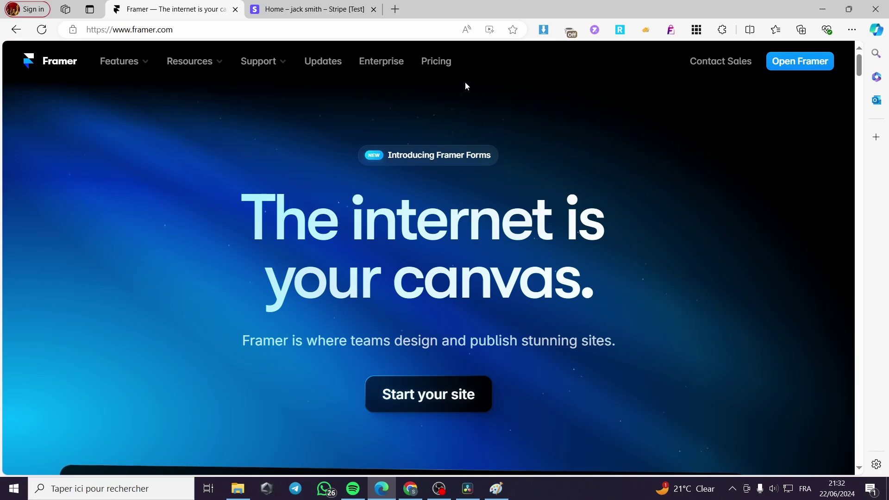
click(318, 8)
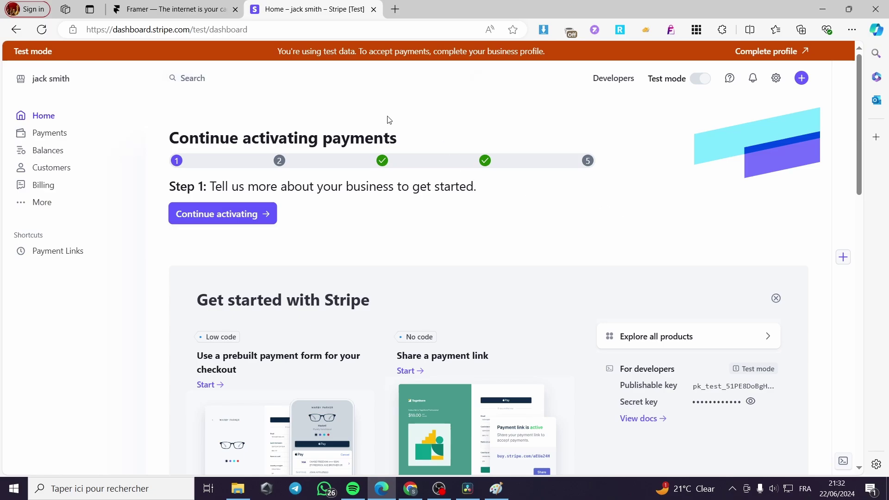
click(169, 9)
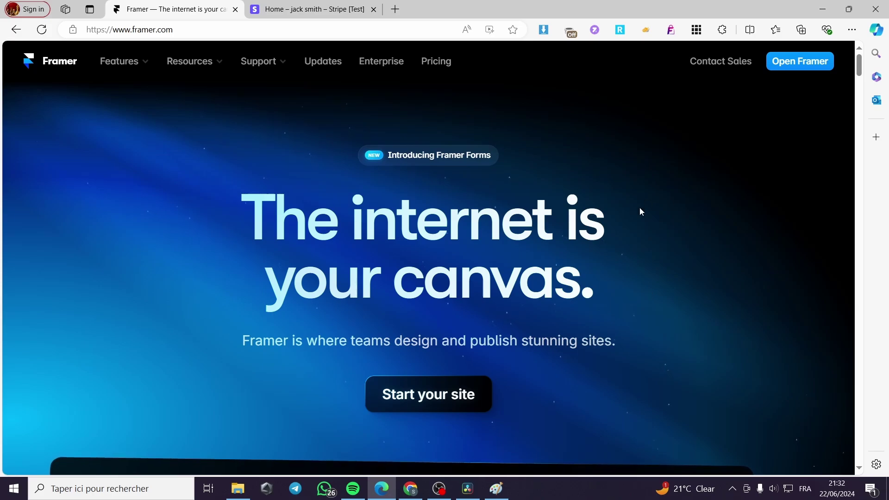
Open the existing Untitled project from the workspace and look through its /page, /page-2 and Home pages
click(800, 67)
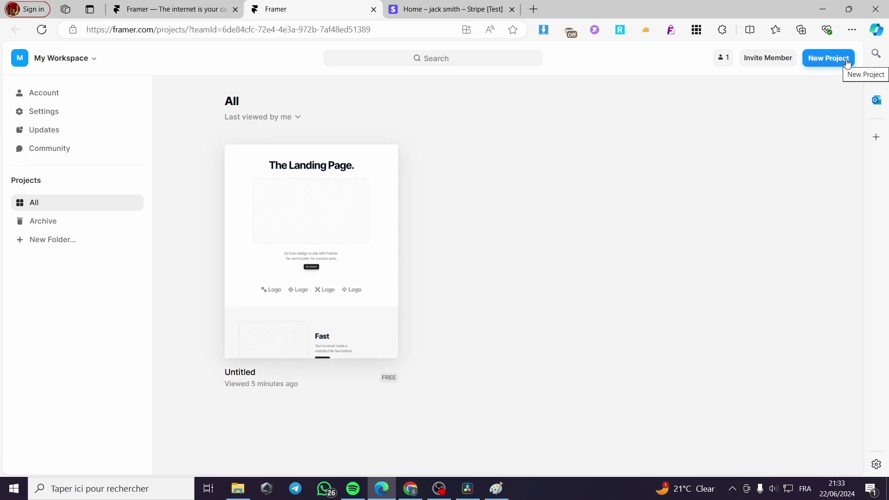
click(375, 287)
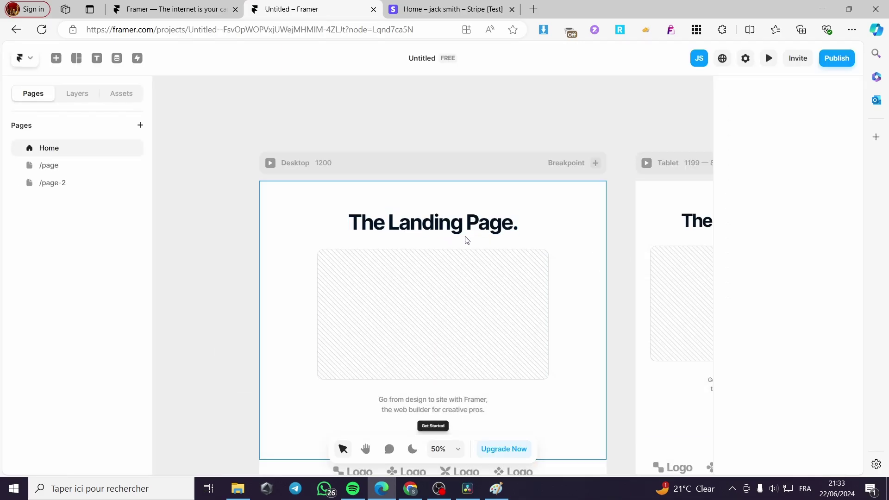
click(60, 166)
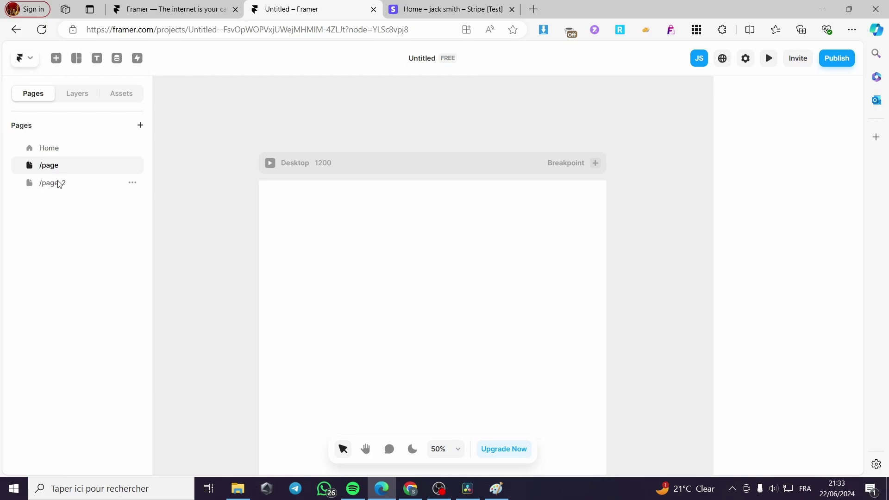
click(59, 186)
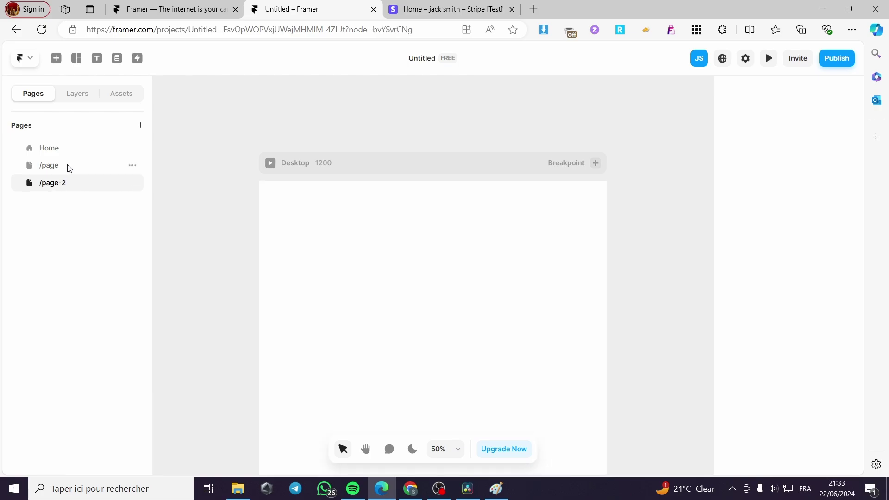
click(50, 152)
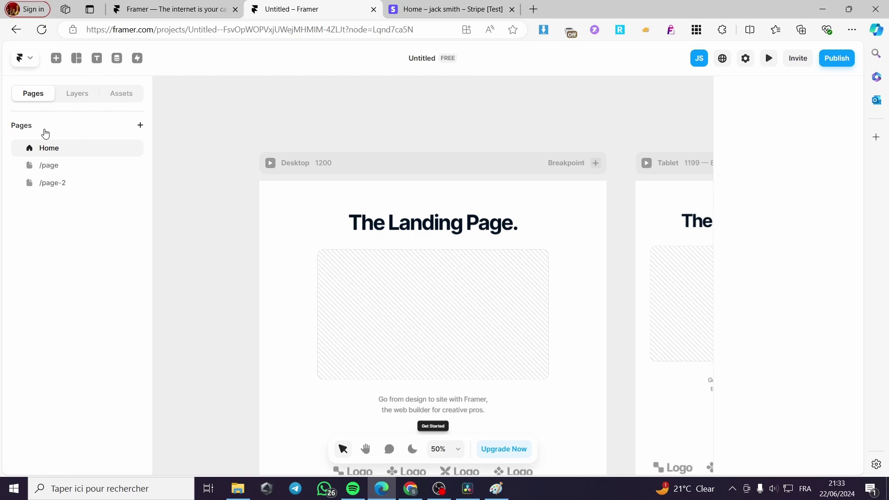
Add a new page to the project and name it Product-page
click(140, 126)
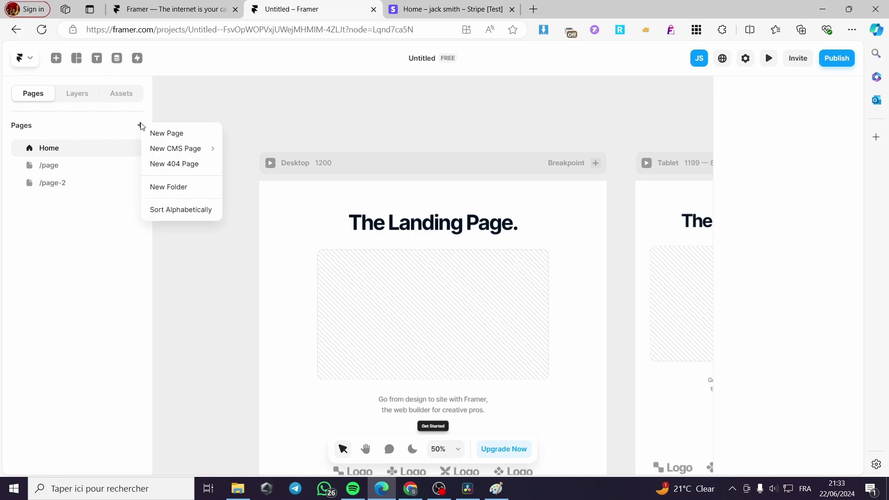
click(161, 137)
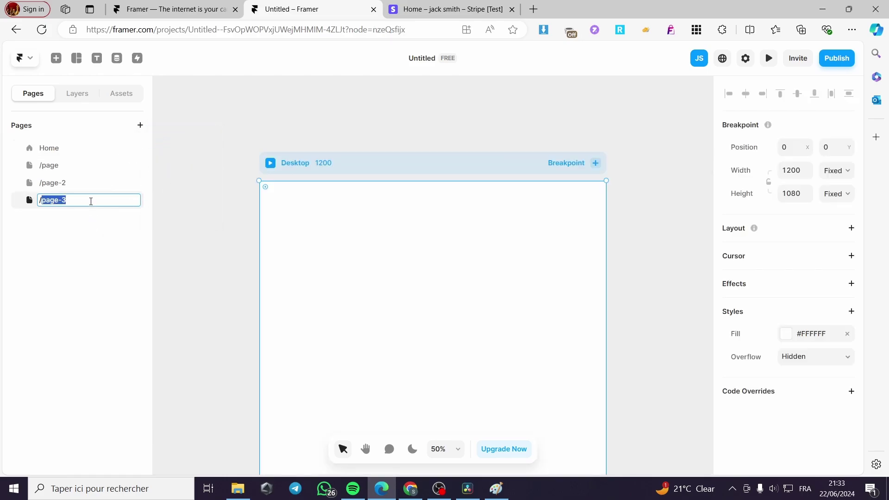
text(Product)
key(Return)
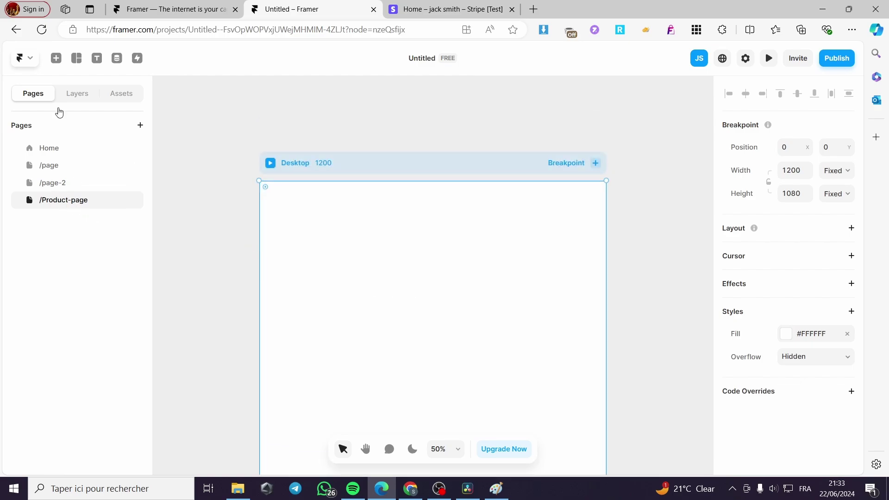
Insert the light Topbar Menu navigation at the top of the Product page's desktop breakpoint
click(56, 57)
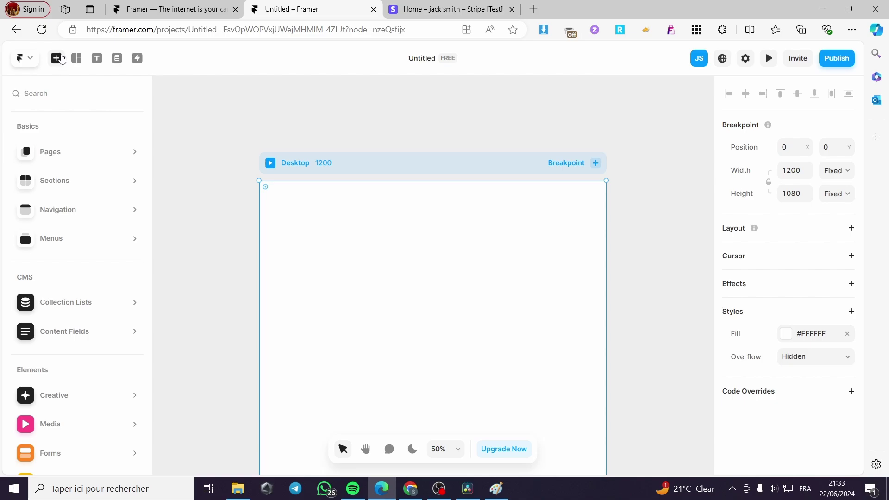
mouse_move(84, 160)
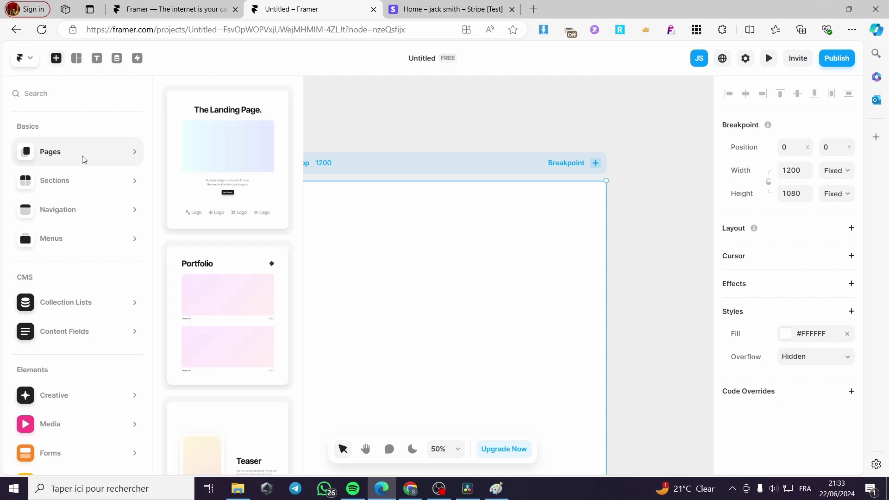
mouse_move(217, 218)
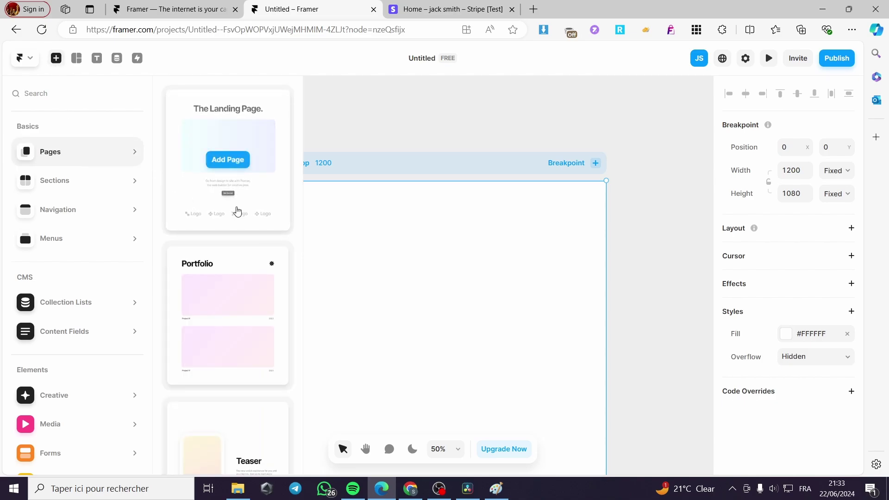
scroll(237, 211, down, 9)
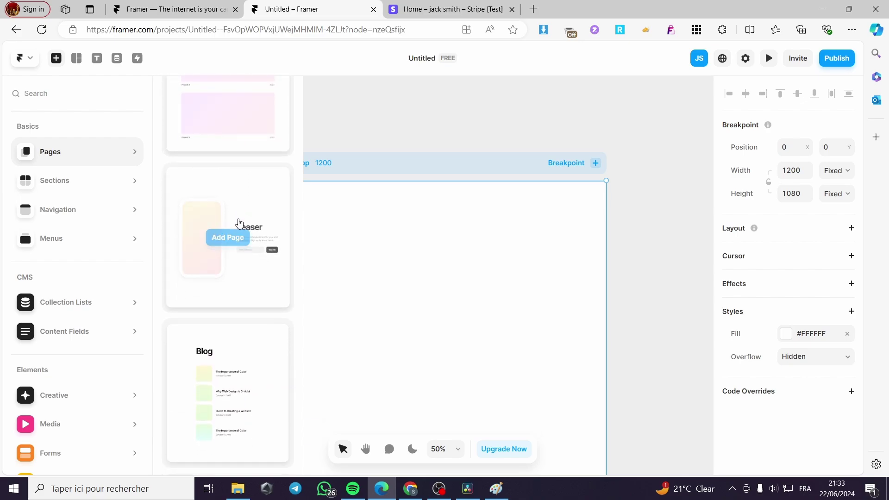
scroll(254, 264, down, 5)
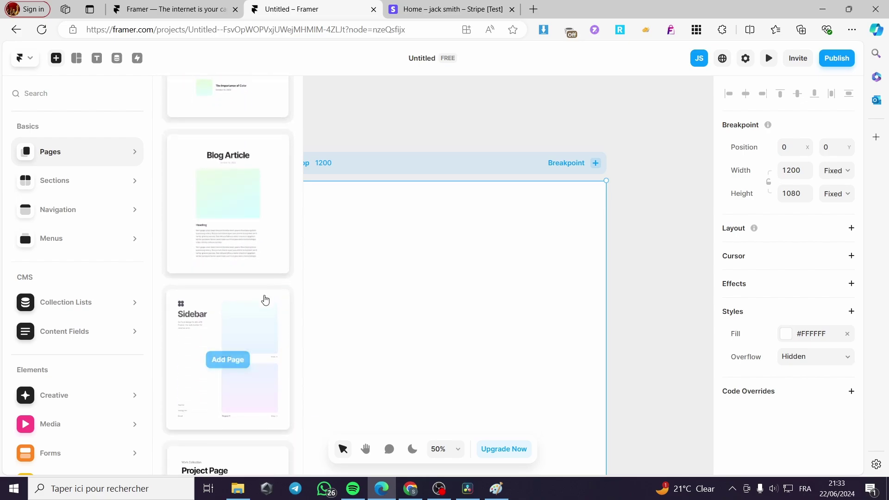
scroll(254, 288, down, 3)
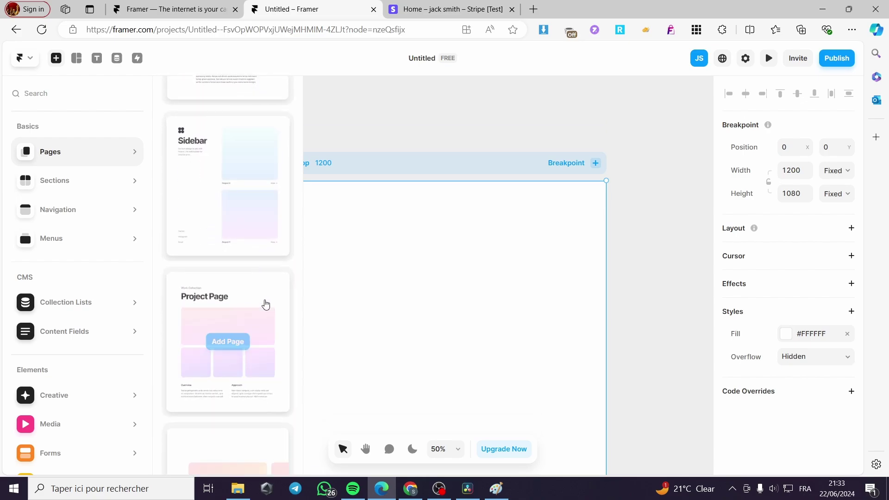
mouse_move(73, 189)
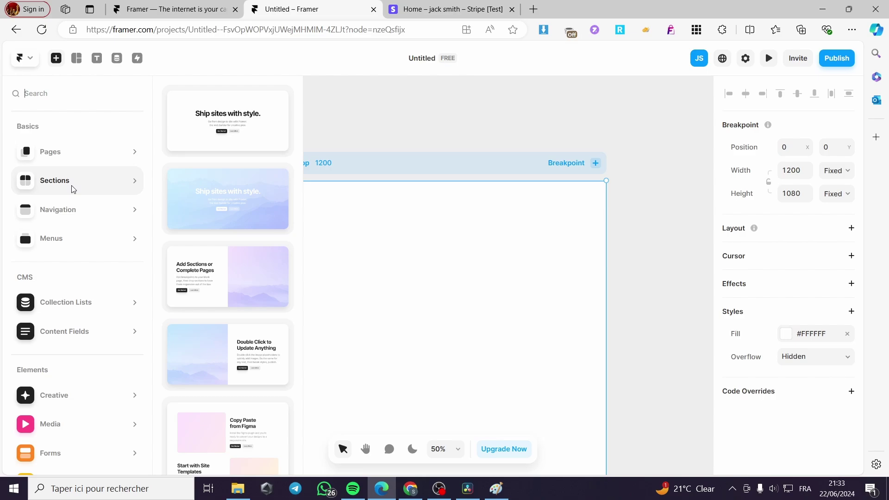
mouse_move(72, 219)
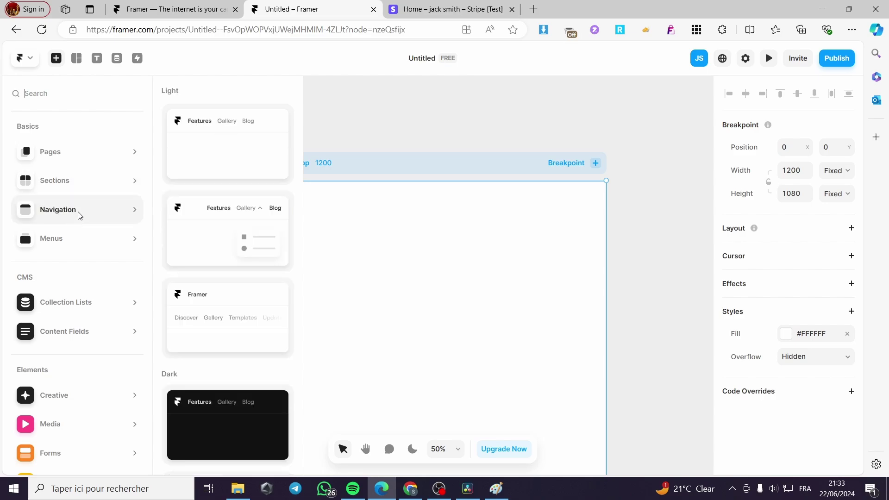
mouse_move(77, 239)
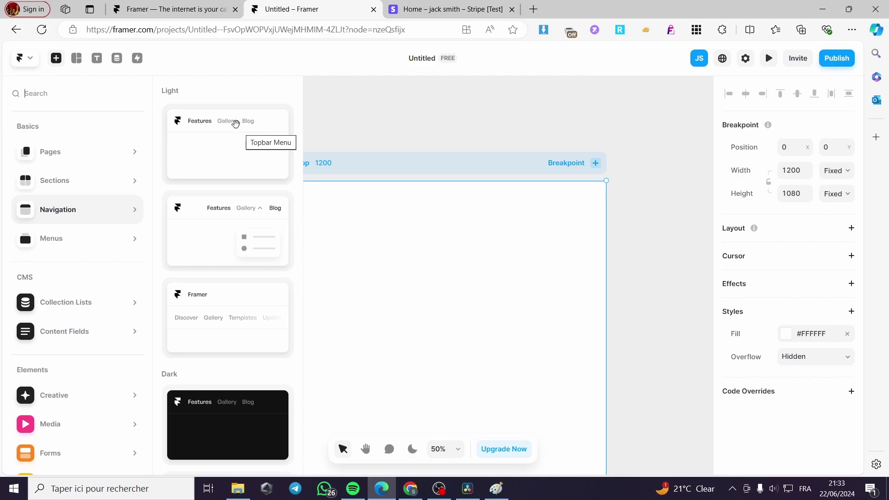
drag(218, 122, 433, 195)
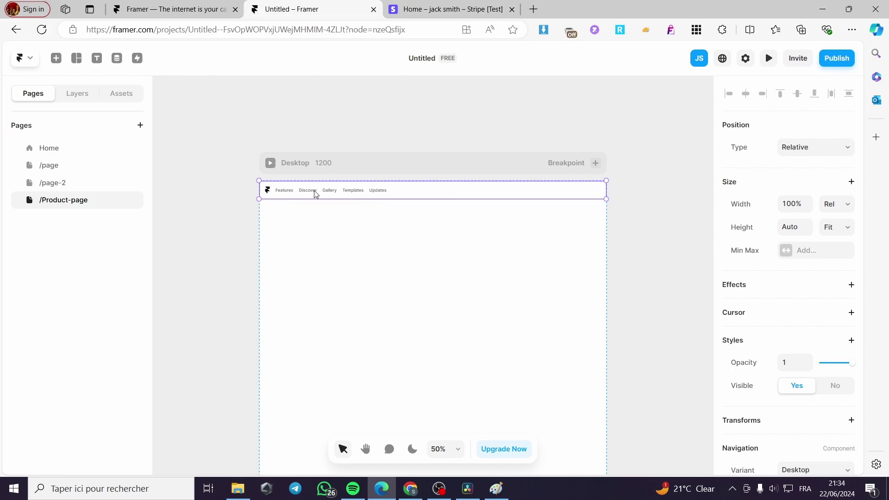
Examine the link texts inside the navigation component and the layer structure of the Product page
double_click(381, 194)
click(523, 167)
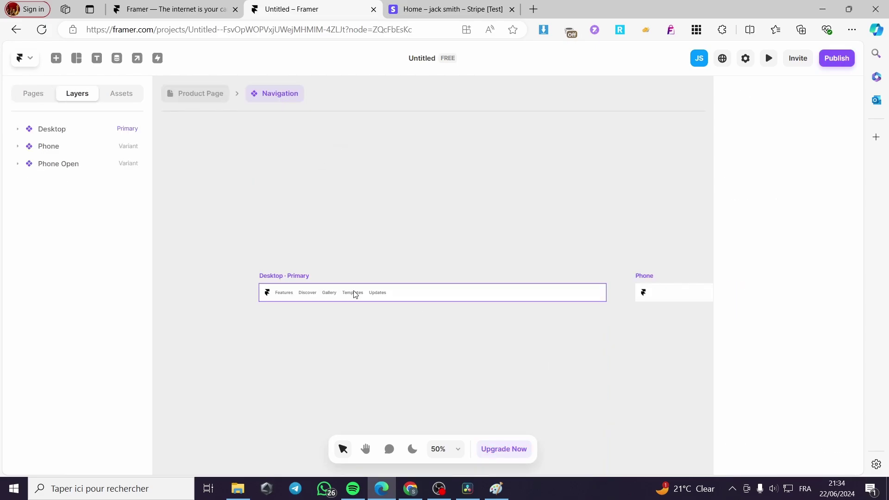
click(377, 292)
click(330, 293)
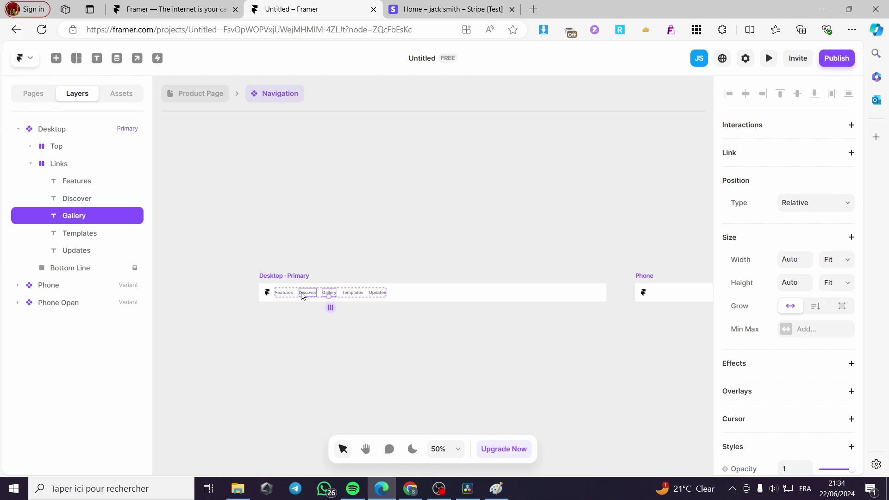
click(283, 292)
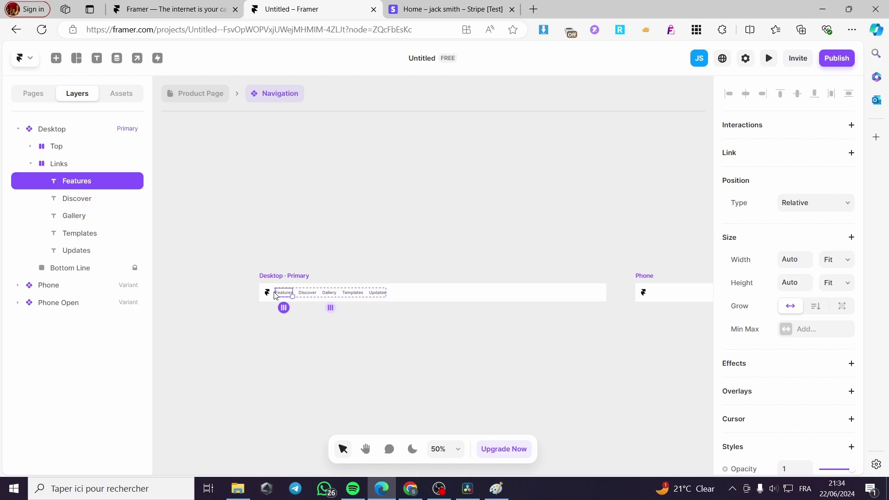
click(35, 97)
click(62, 200)
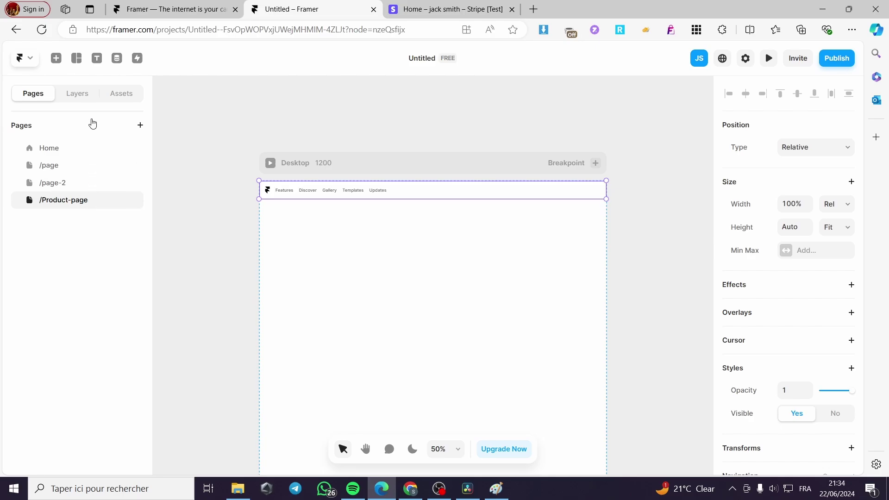
click(80, 95)
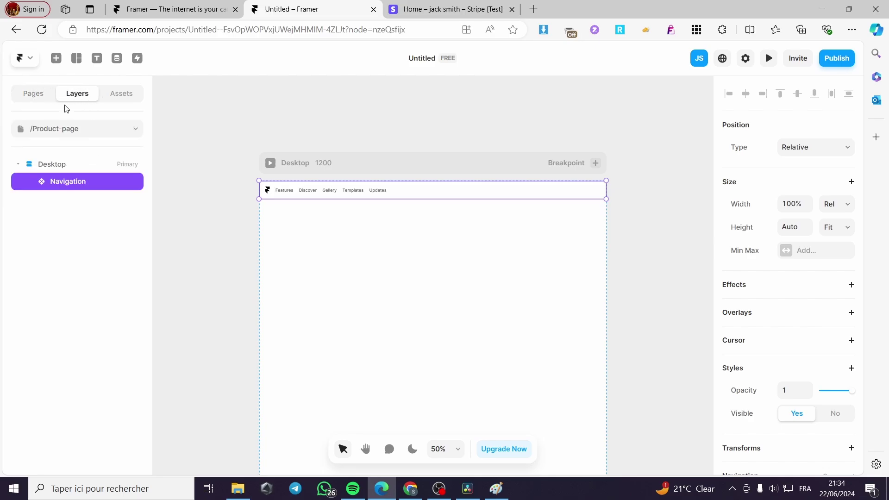
click(52, 167)
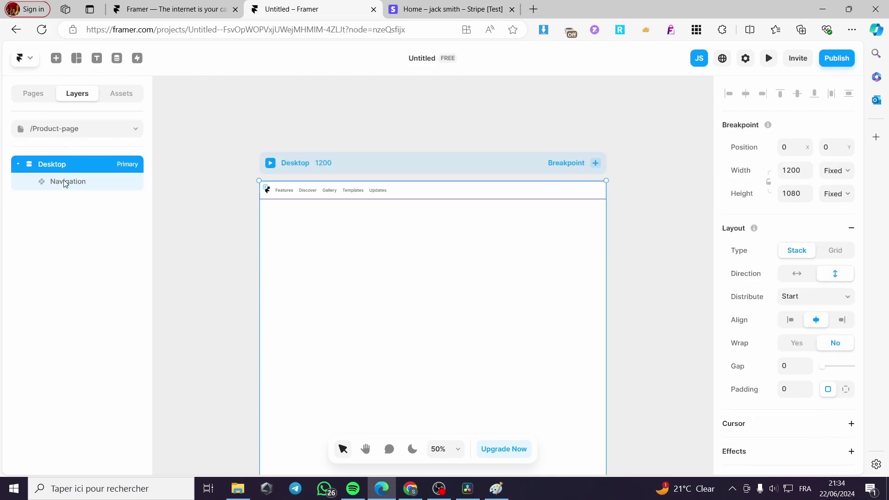
click(65, 184)
double_click(51, 181)
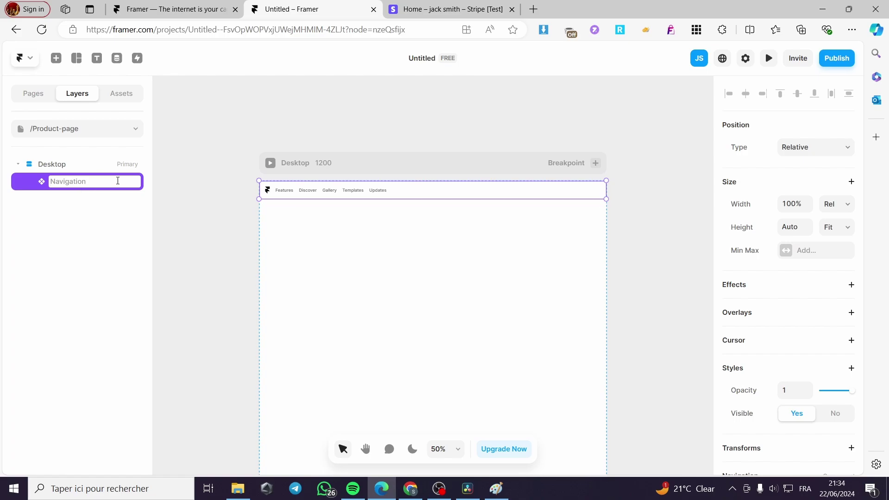
Change the navigation bar's Features link text to "Product" in the desktop variant and return to the Product page
click(487, 194)
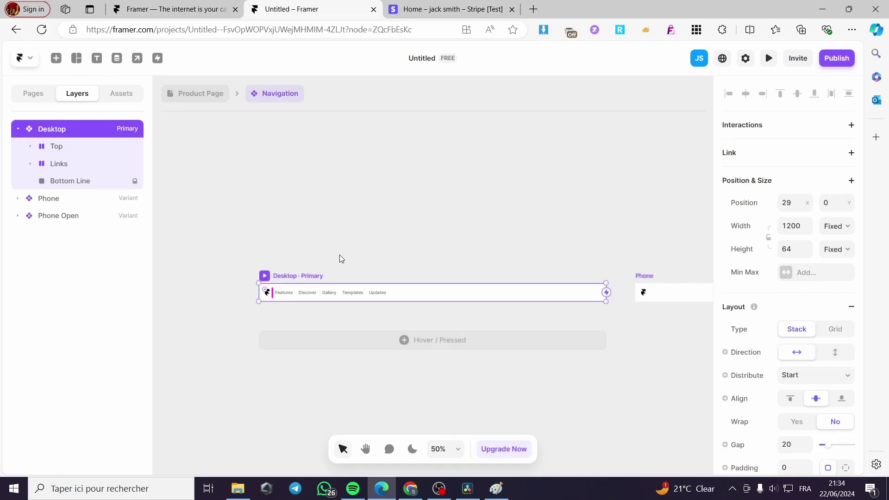
double_click(284, 293)
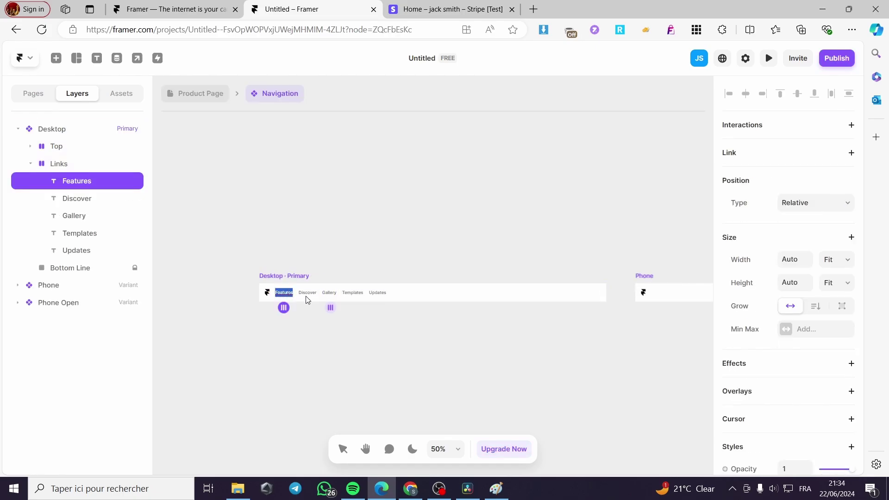
text(Product)
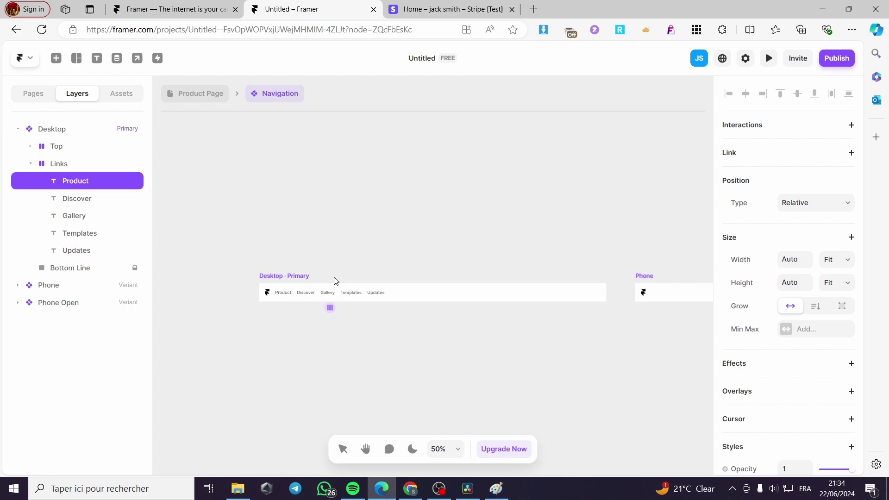
key(Escape)
click(33, 95)
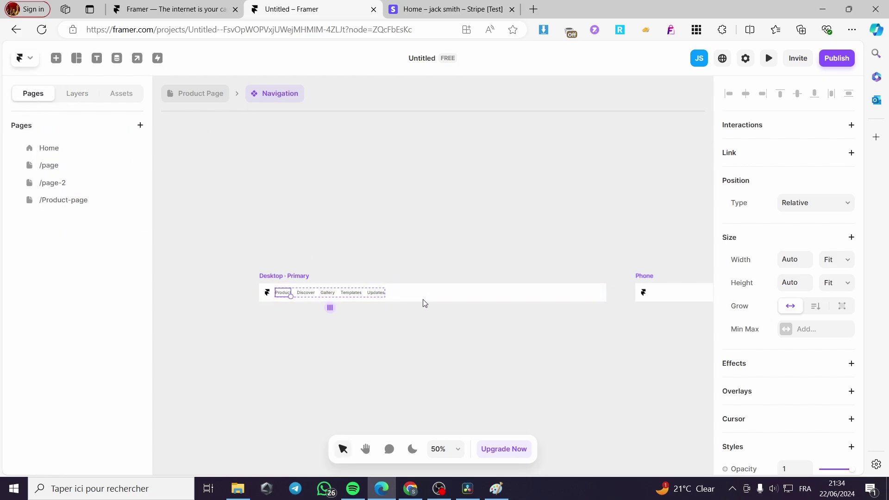
click(81, 203)
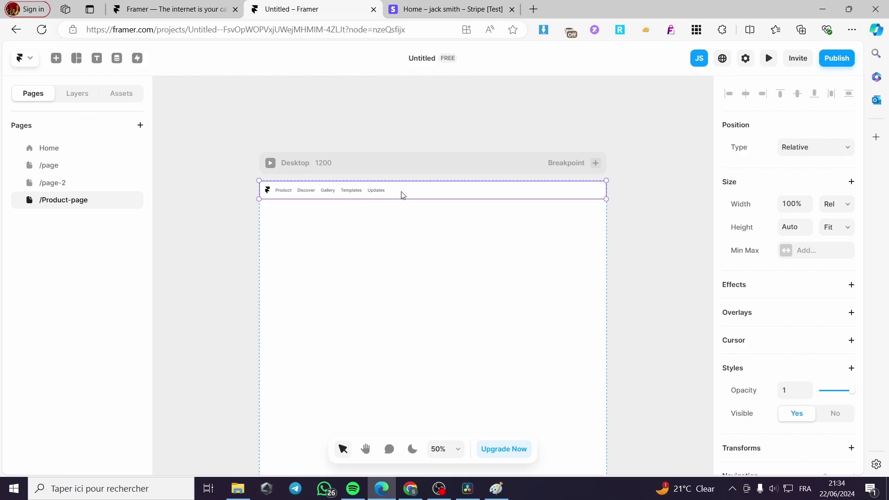
Insert the light Menu Simple element below the navigation bar on the Product page's desktop breakpoint
click(78, 93)
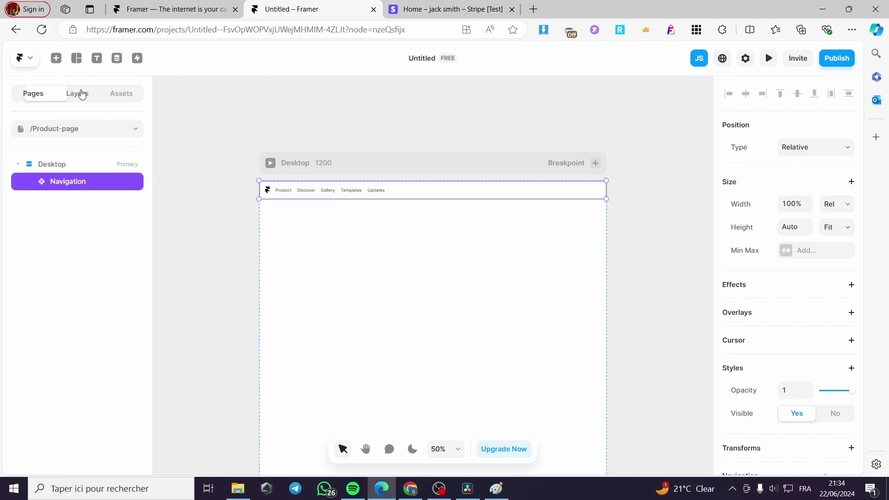
click(34, 96)
click(57, 59)
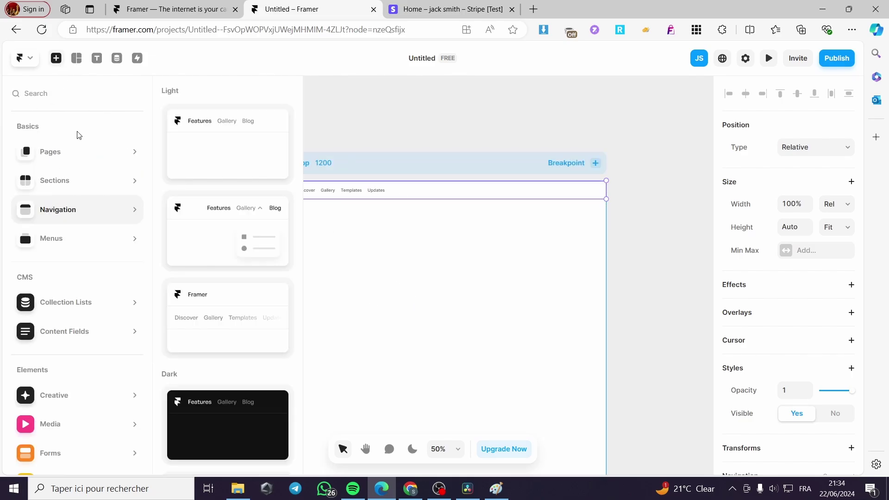
mouse_move(107, 238)
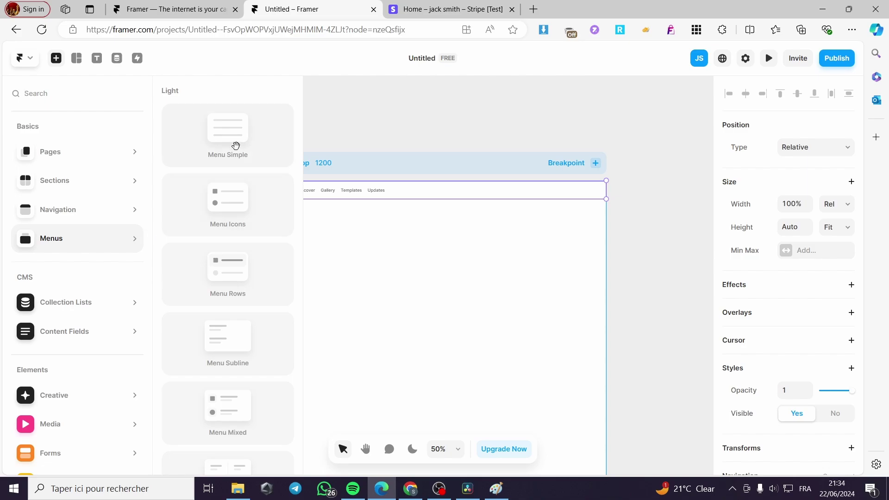
drag(235, 136, 281, 224)
click(442, 227)
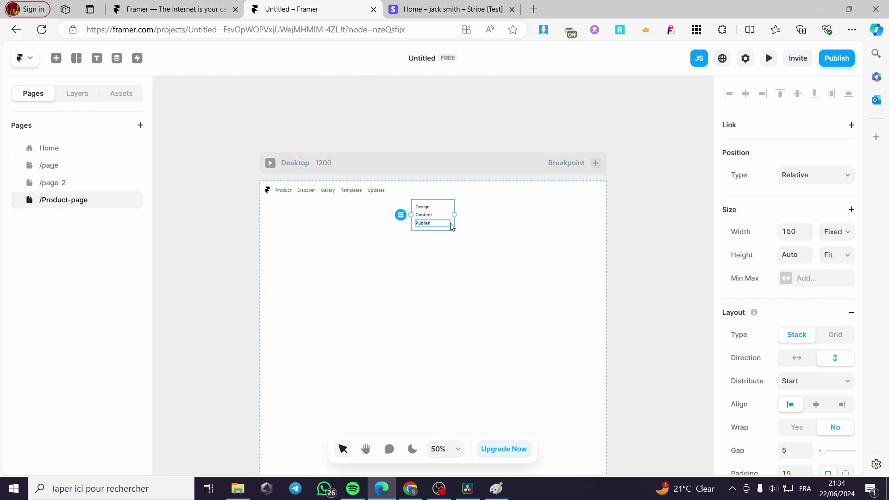
Widen the inserted menu to 955 and move its Design item below Publish
drag(455, 233, 595, 239)
drag(455, 213, 627, 228)
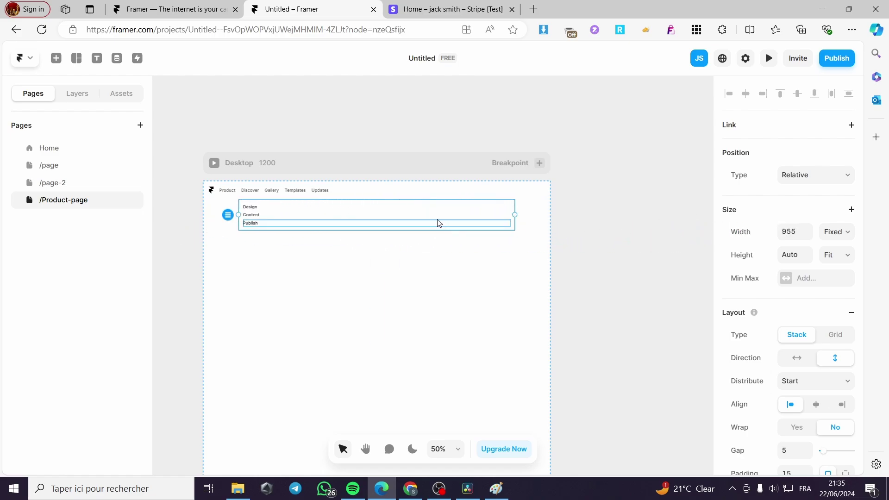
drag(434, 208, 517, 396)
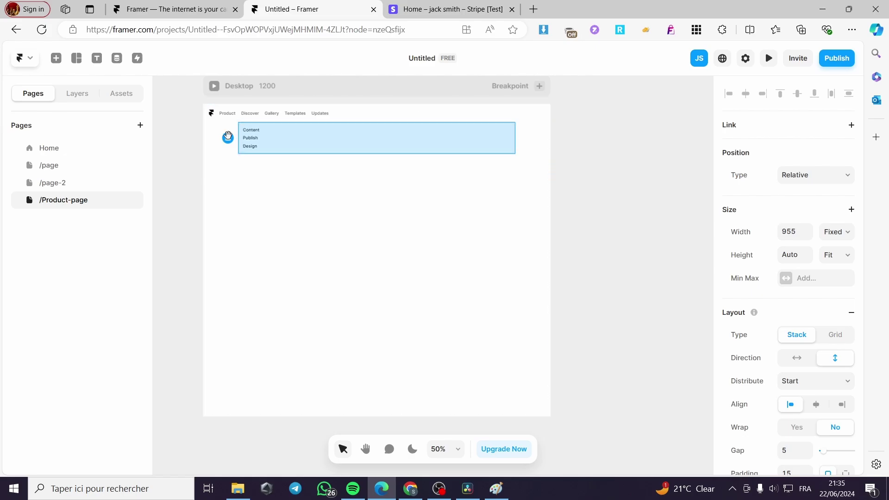
drag(228, 138, 229, 191)
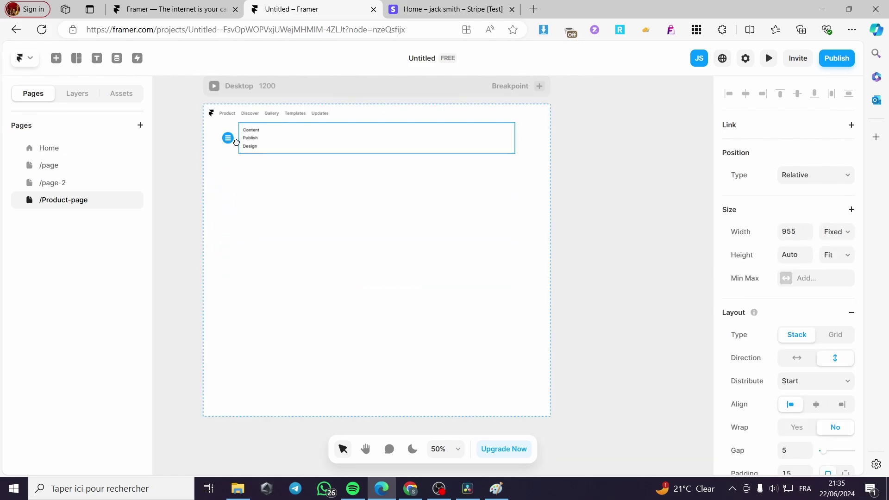
drag(227, 138, 277, 147)
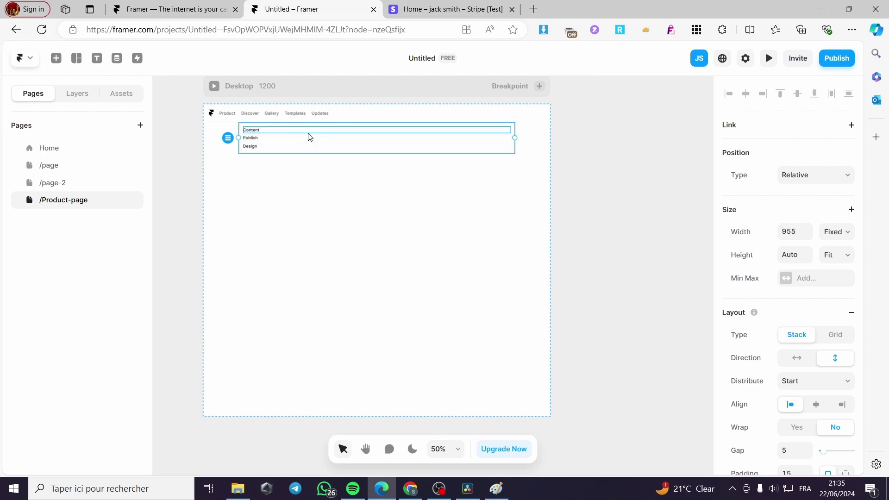
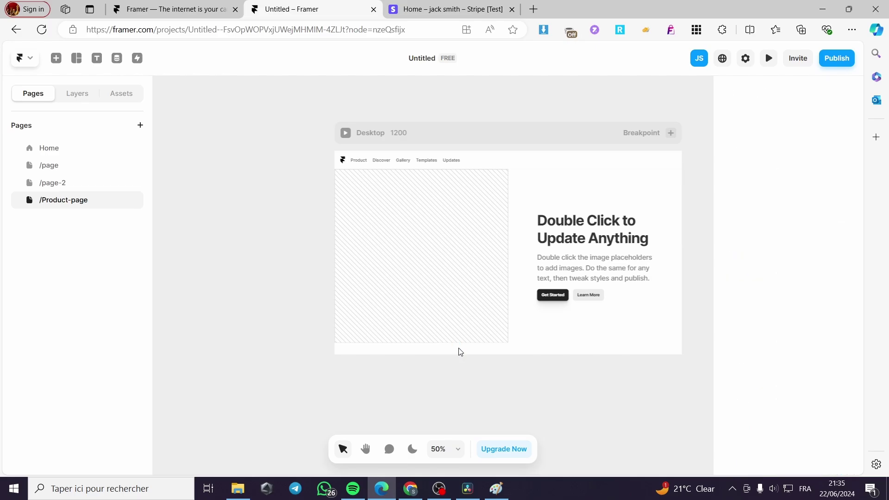
Delete the empty stack left below the image-and-text section
key(ctrl+z)
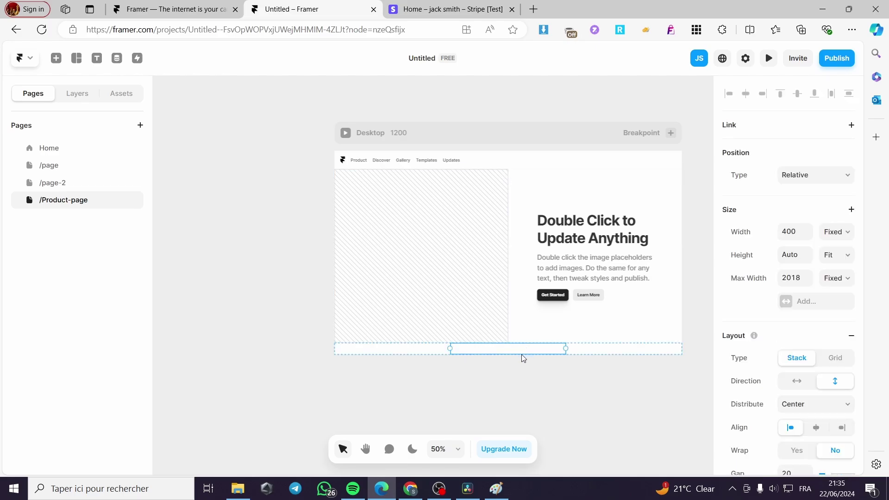
drag(521, 358, 523, 371)
key(Delete)
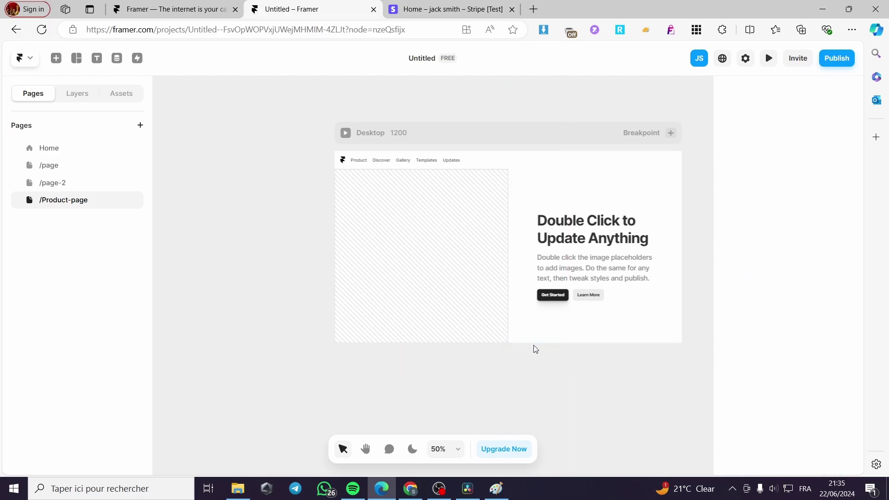
Add the light "Ship sites with style." section below the image-and-text section of the Product page
click(550, 334)
scroll(362, 278, up, 2)
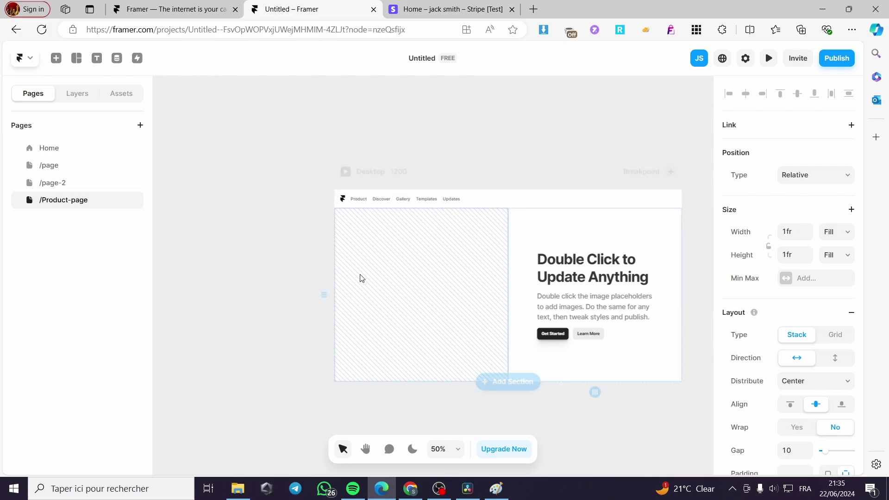
scroll(362, 278, down, 3)
click(456, 448)
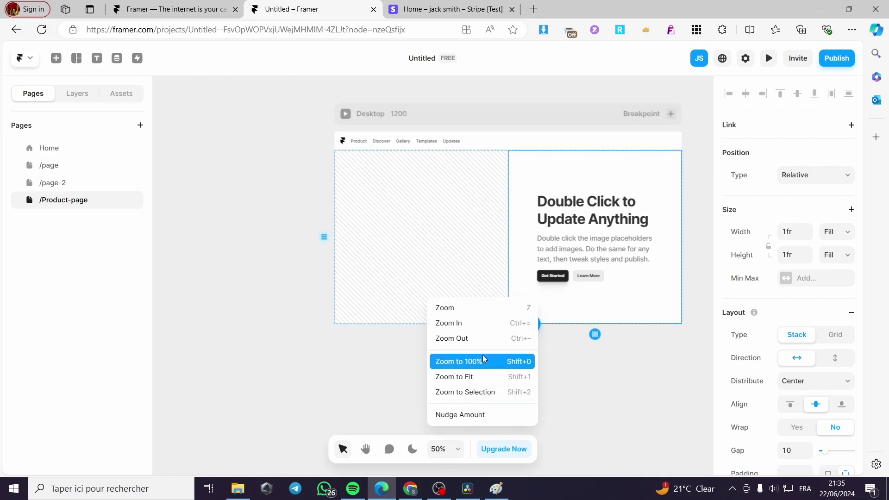
click(487, 375)
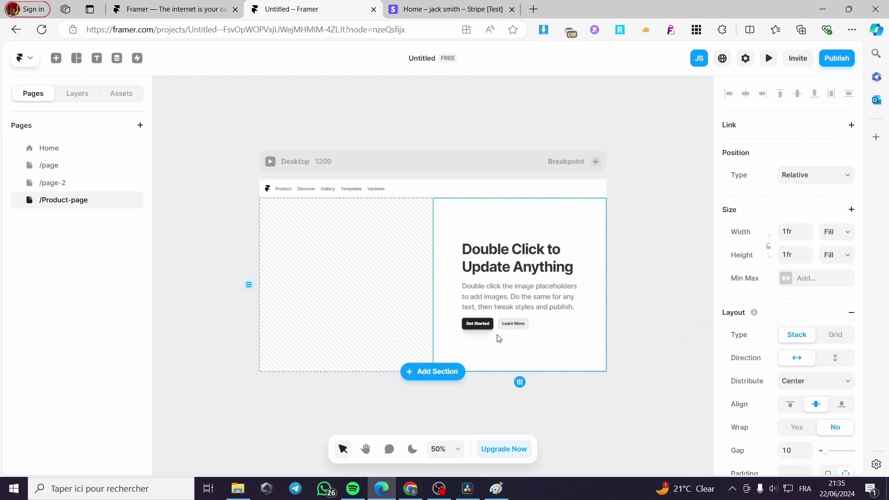
click(426, 376)
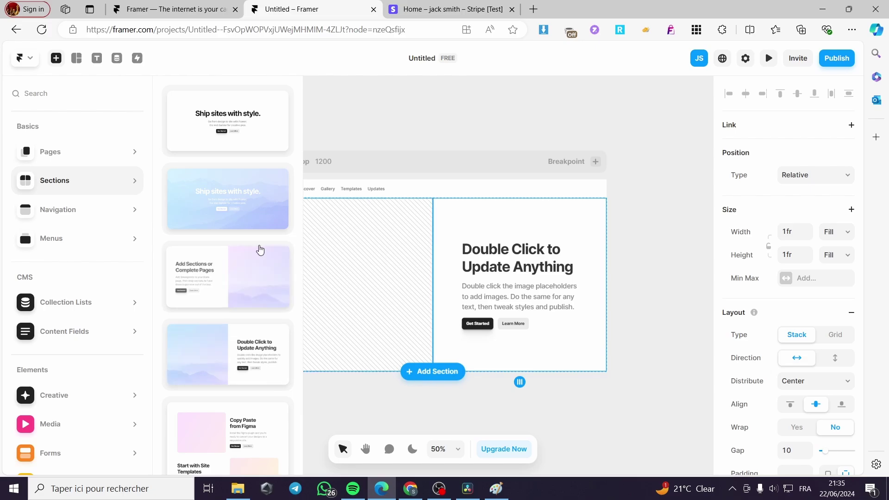
scroll(263, 269, down, 10)
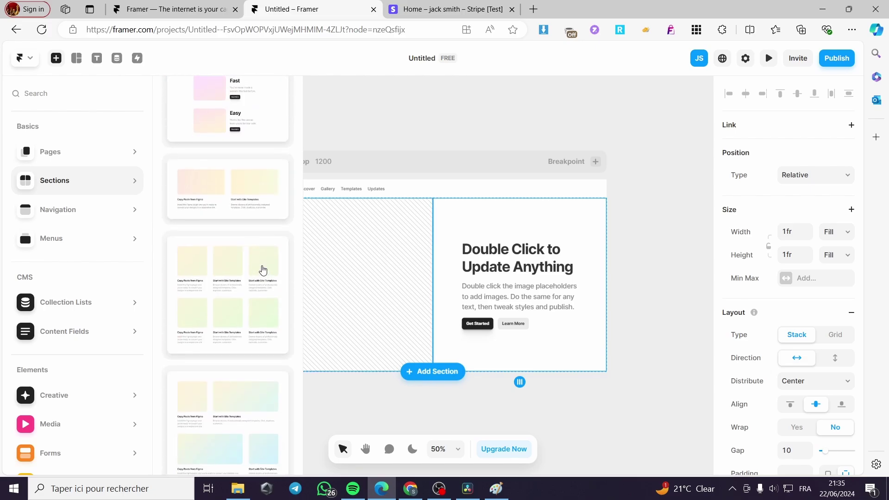
scroll(259, 268, up, 10)
click(254, 145)
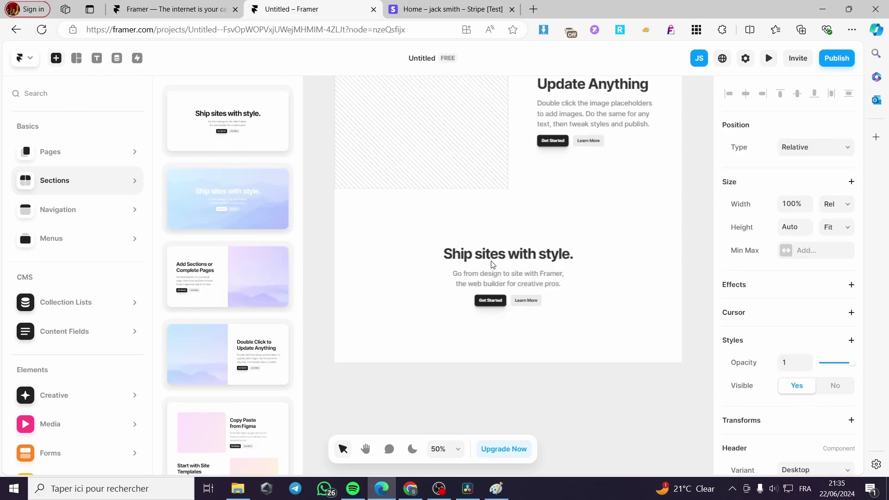
Delete the description text and the "Ship sites with style." heading from the new section
click(493, 265)
click(493, 259)
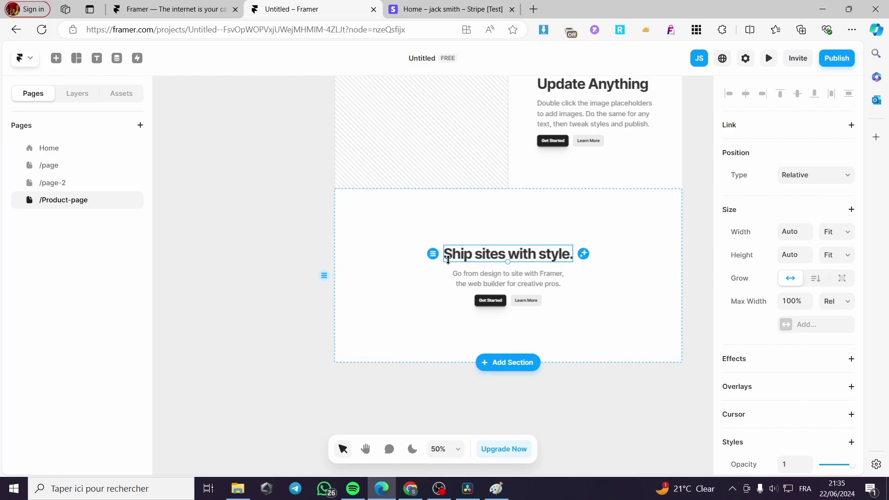
drag(448, 260, 581, 253)
key(Return)
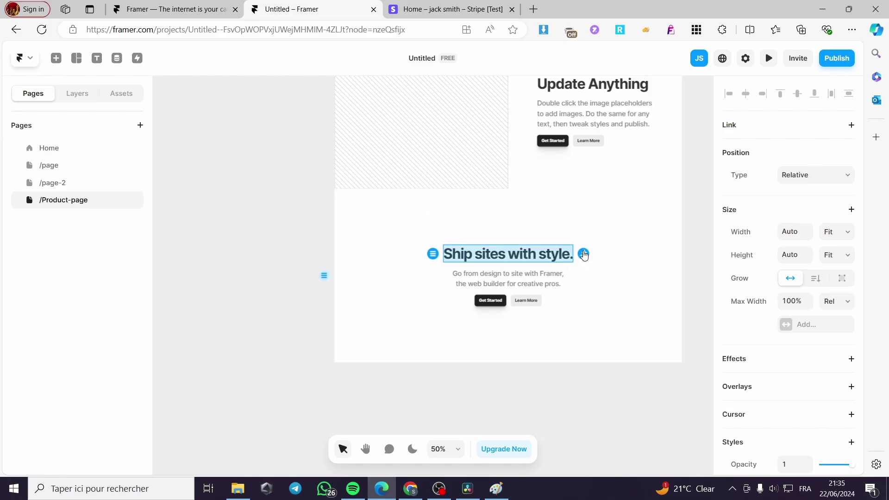
click(538, 282)
key(Delete)
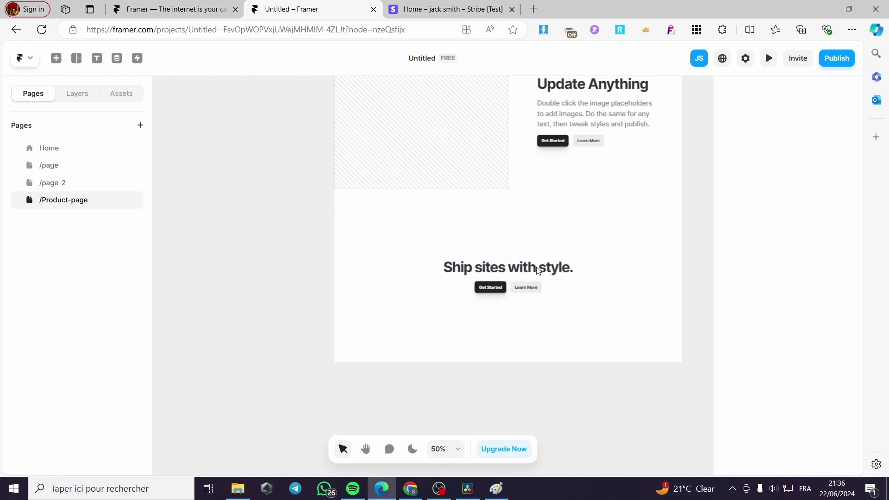
click(539, 271)
key(Delete)
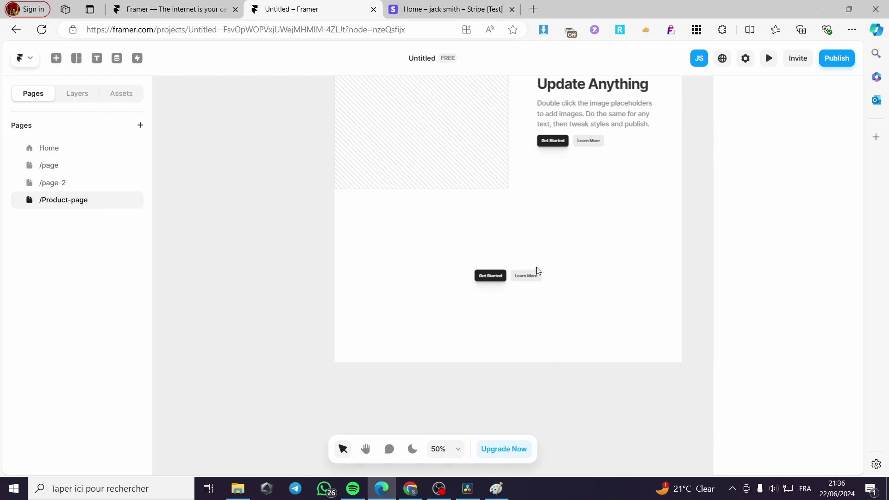
Delete the Learn More and Get Started buttons from the new section
click(538, 274)
key(Delete)
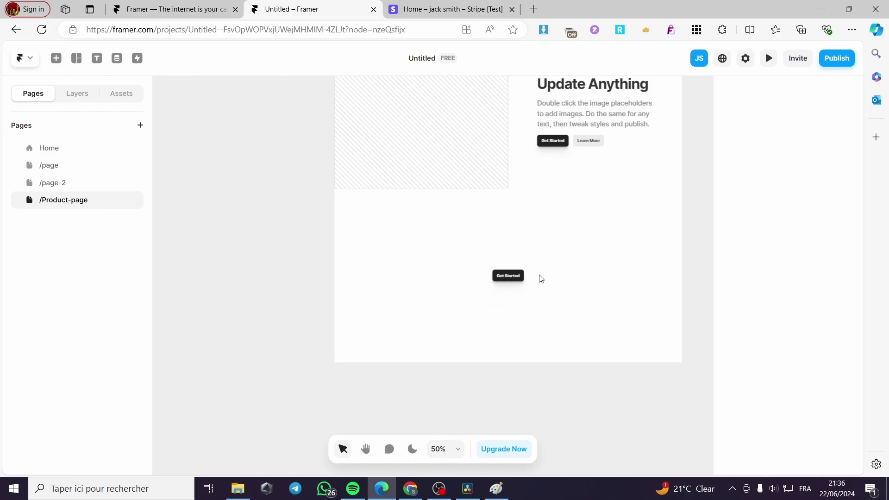
click(515, 275)
key(ctrl+z)
key(ctrl+z)
key(ctrl+z)
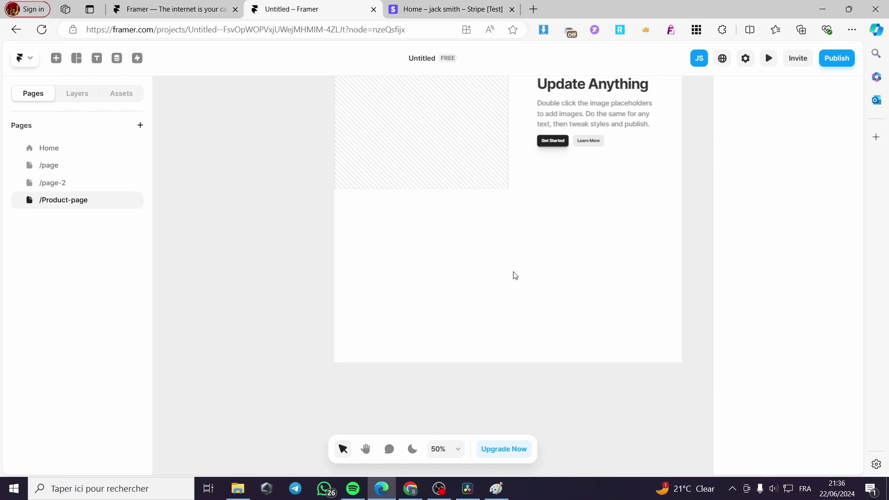
Fill the image placeholder beside the "Double Click to Update Anything" text with the product photo 41CnKN8QpqL.jpg
click(434, 213)
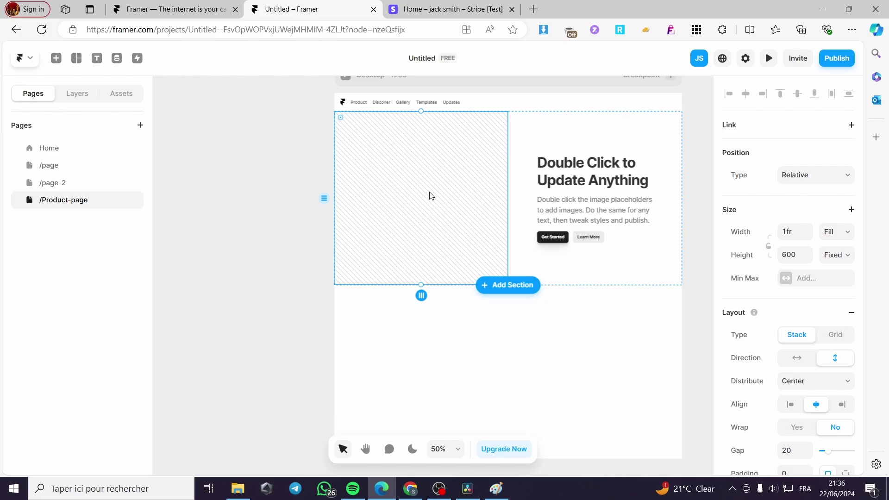
double_click(430, 195)
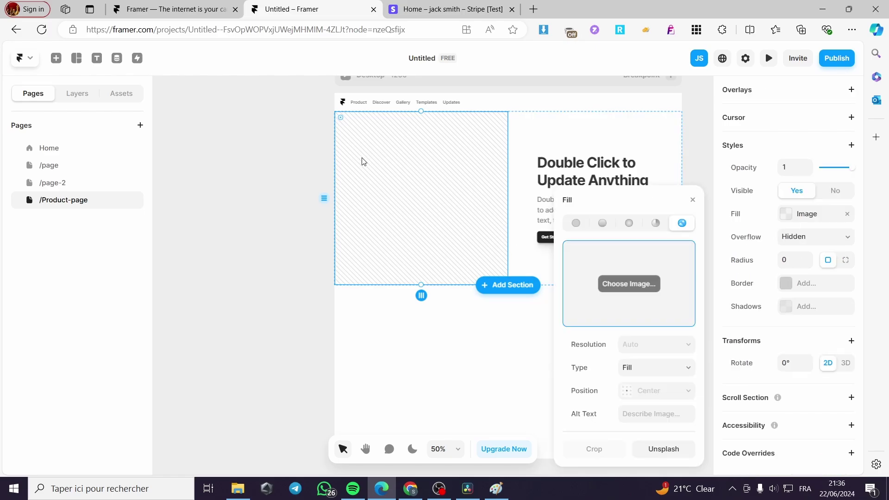
click(644, 290)
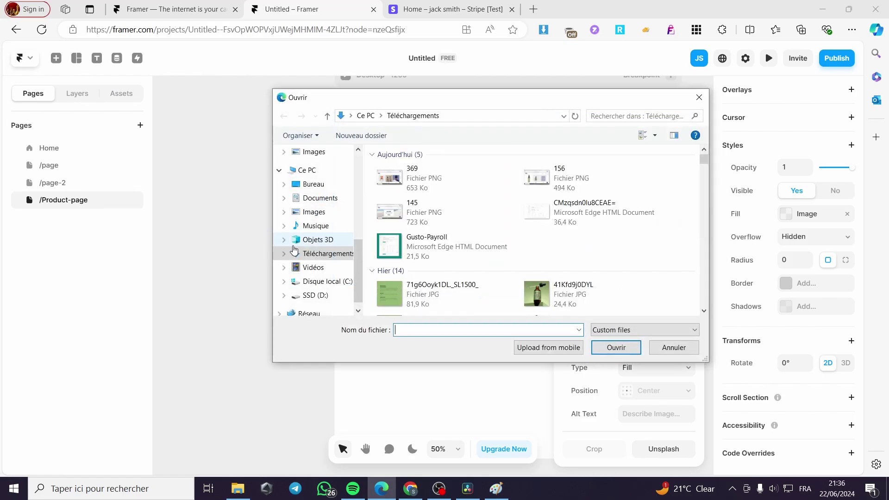
scroll(495, 250, down, 3)
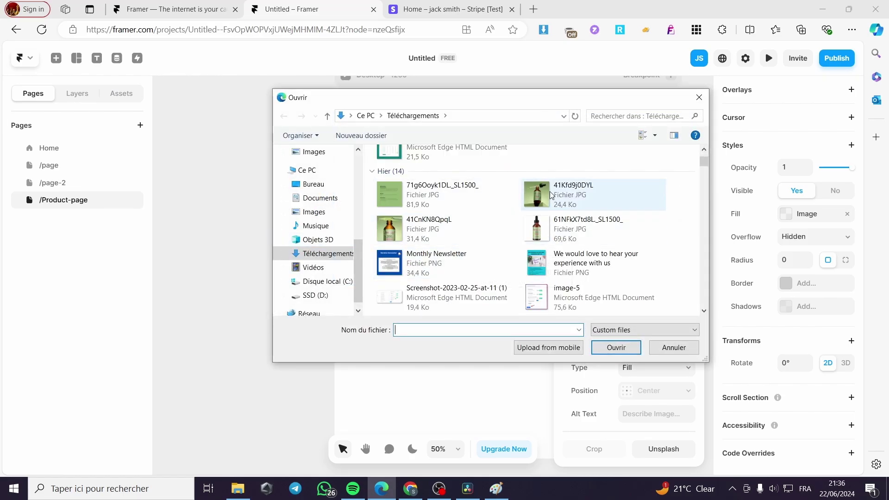
double_click(417, 227)
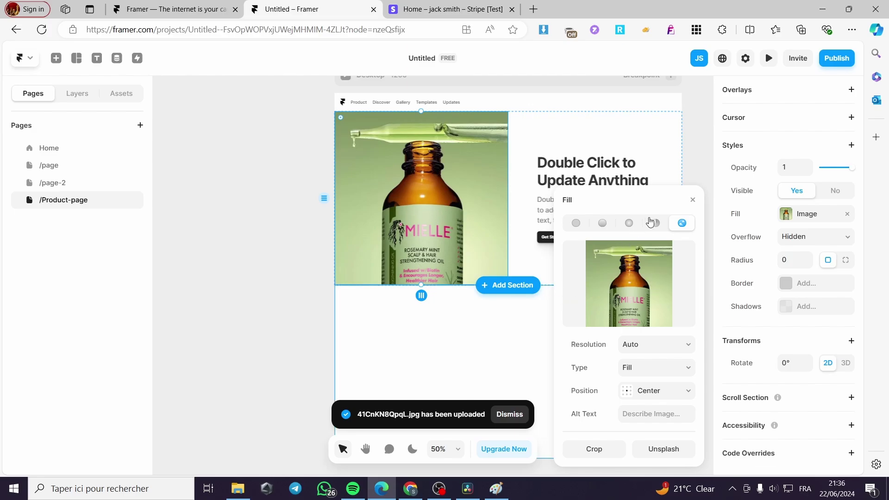
click(693, 200)
Replace the heading beside the product photo with "Rosemary Mint Oil"
double_click(584, 170)
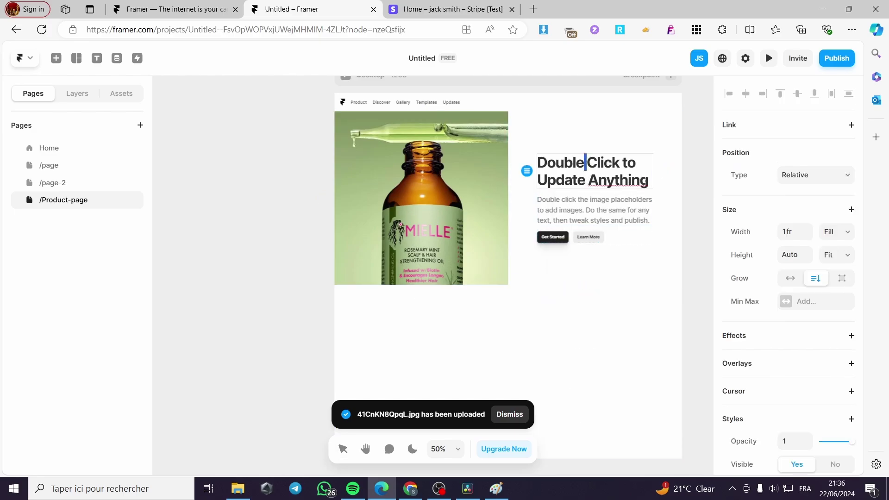
drag(540, 162, 647, 183)
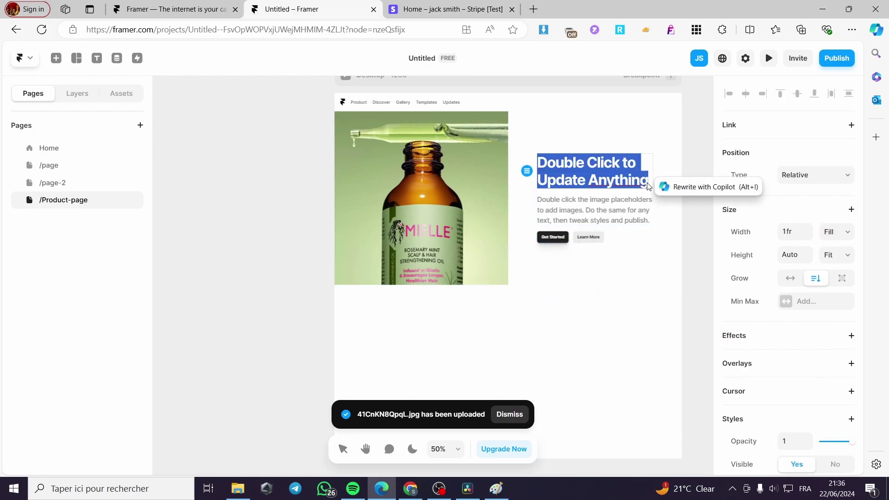
text(Ros)
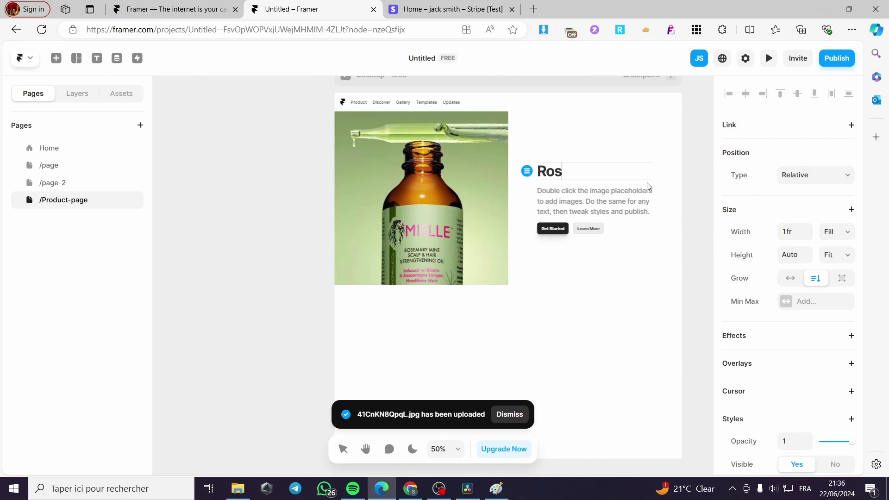
text(emarr)
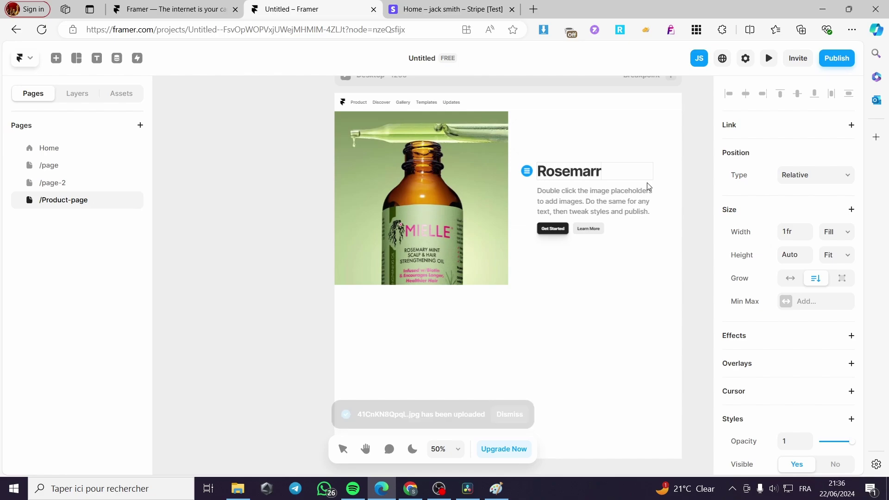
key(BackSpace)
text(y)
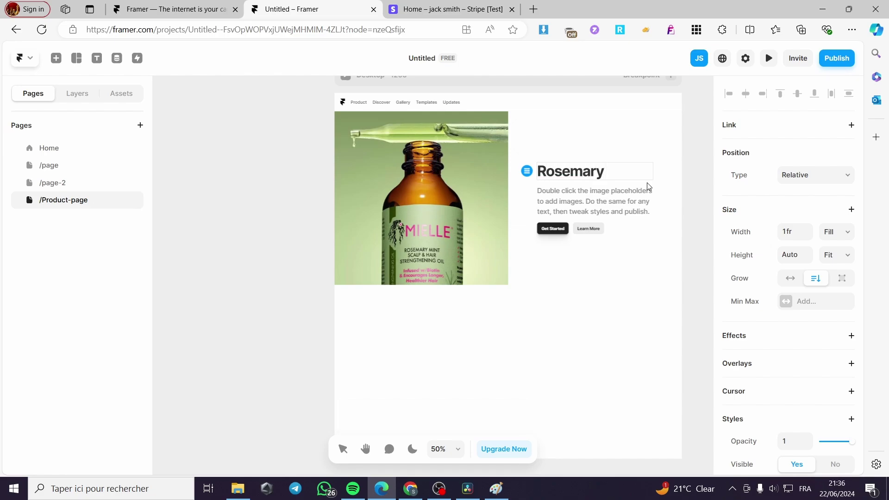
text( Mint Oil)
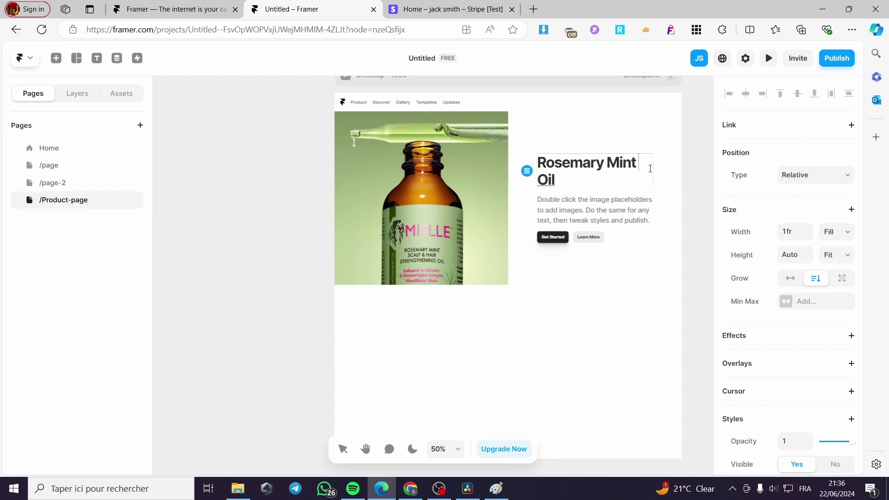
key(Escape)
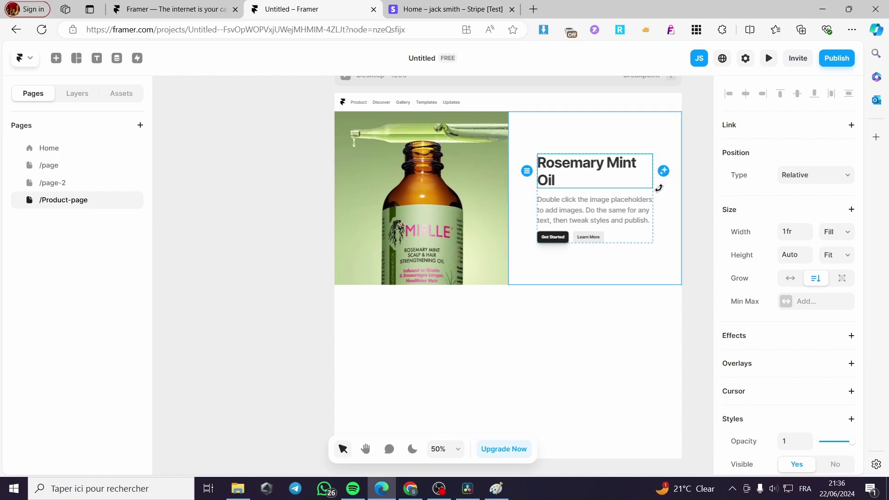
Set the position type of the "Rosemary Mint Oil" heading to Sticky and dismiss the sticky positioning note
double_click(637, 177)
key(ctrl+a)
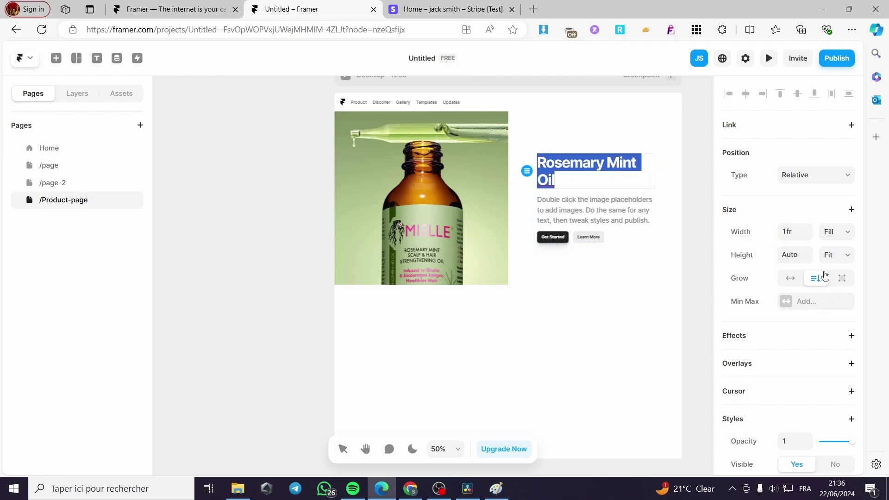
click(828, 178)
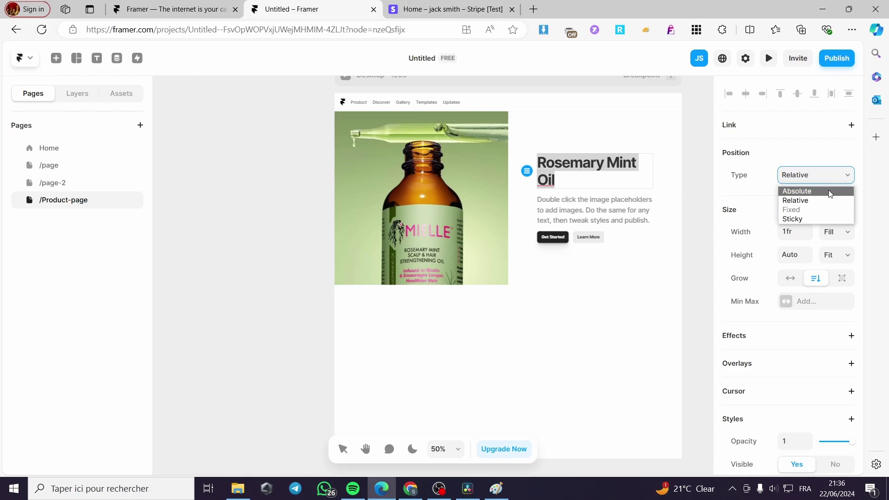
click(812, 218)
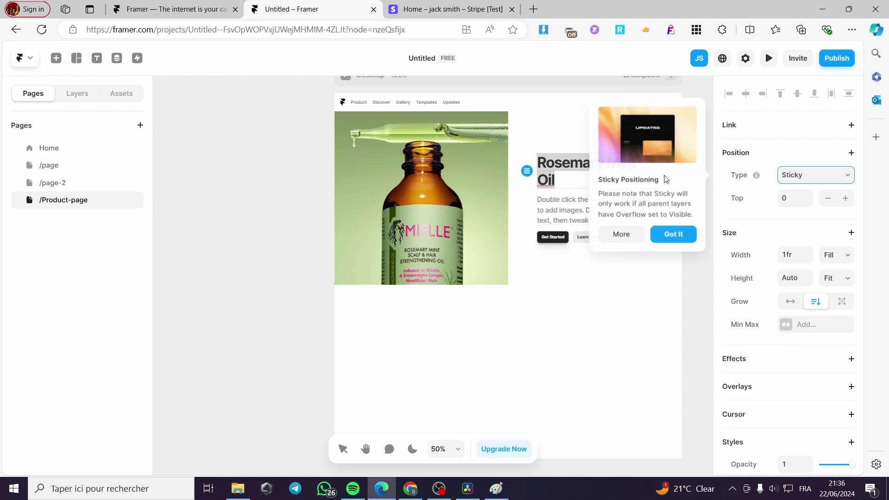
click(674, 234)
click(645, 173)
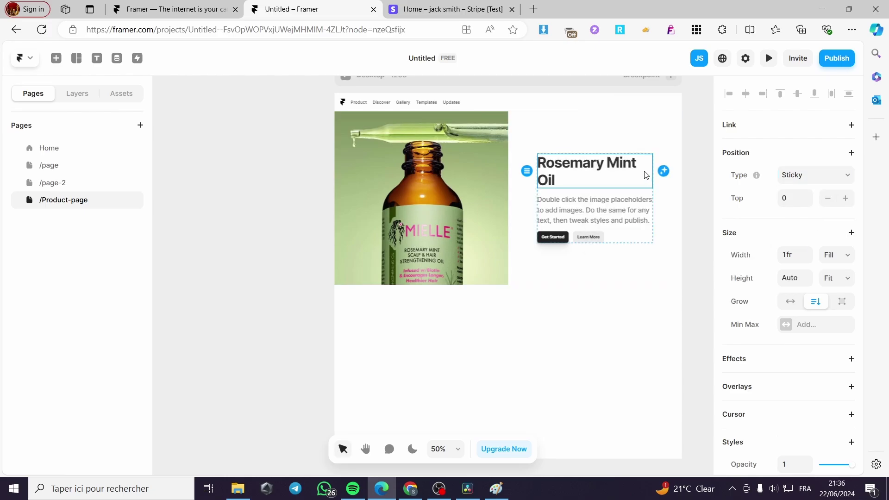
mouse_move(645, 173)
mouse_down()
mouse_move(633, 164)
mouse_move(645, 172)
mouse_up()
scroll(786, 333, down, 3)
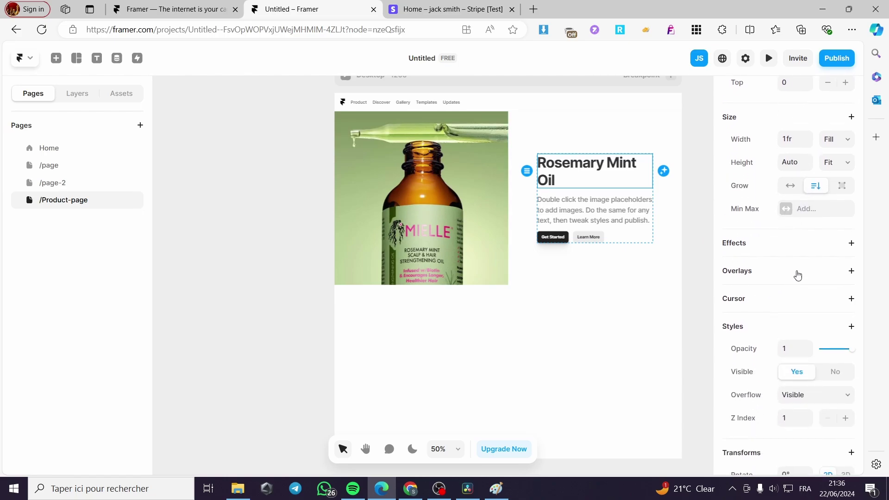
click(792, 291)
scroll(755, 333, down, 5)
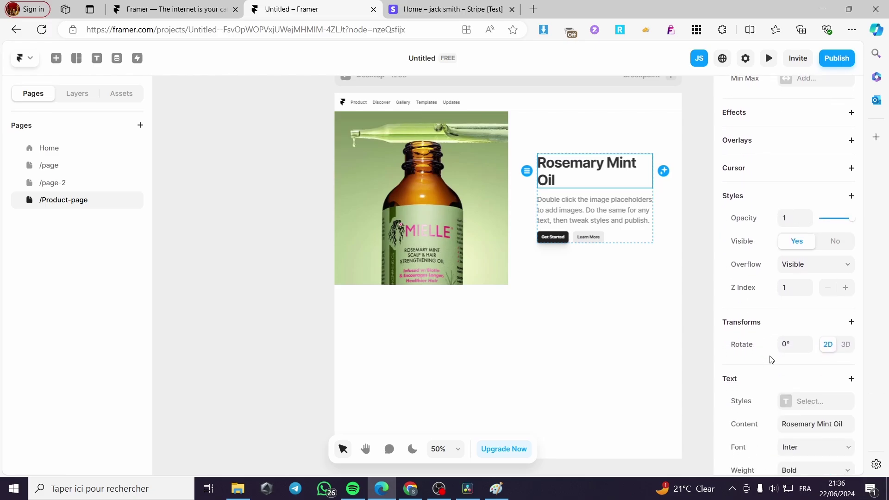
scroll(769, 318, down, 3)
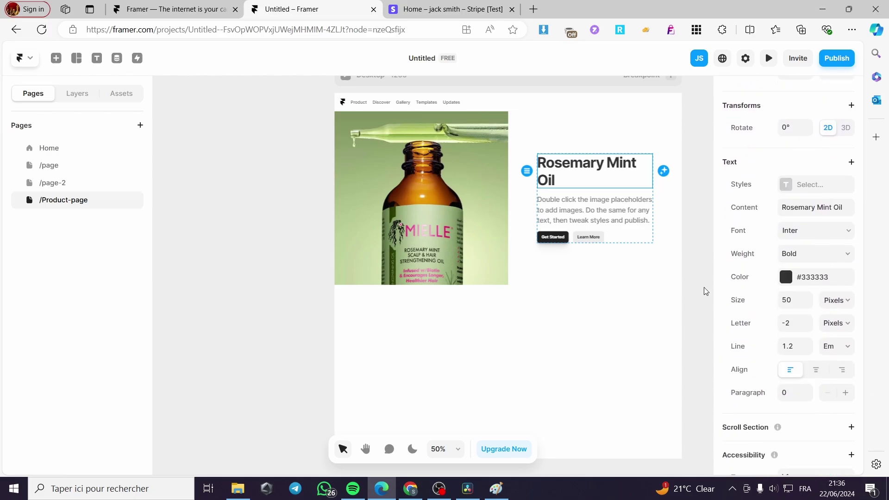
Replace the description under the heading with "Grow your hair and get some thickness and long lasting life of your scalp"
double_click(604, 204)
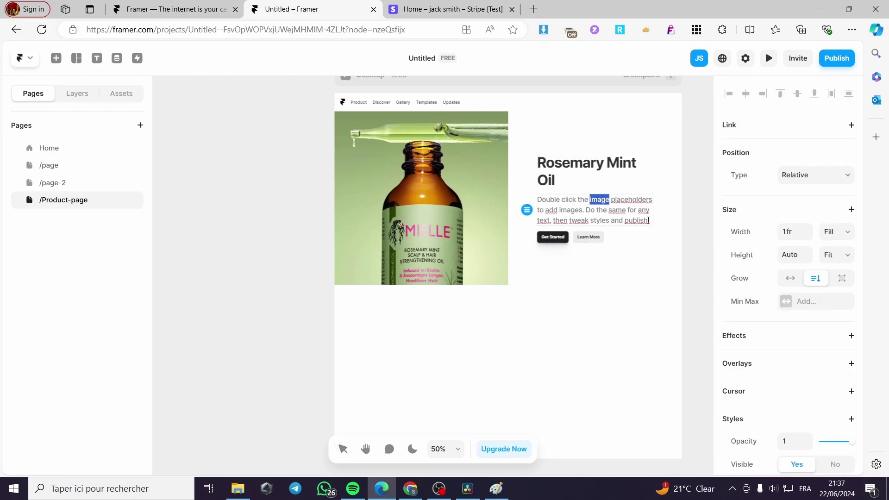
drag(649, 220, 528, 202)
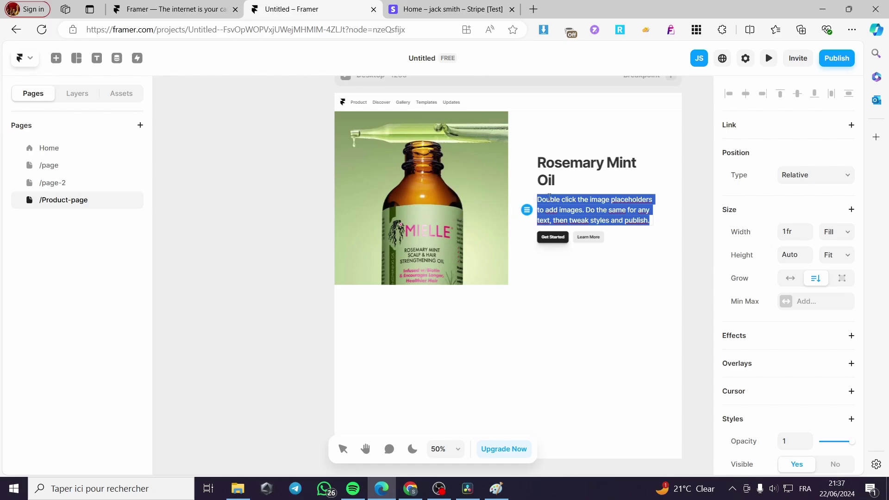
text(Grow your hair and get some thic)
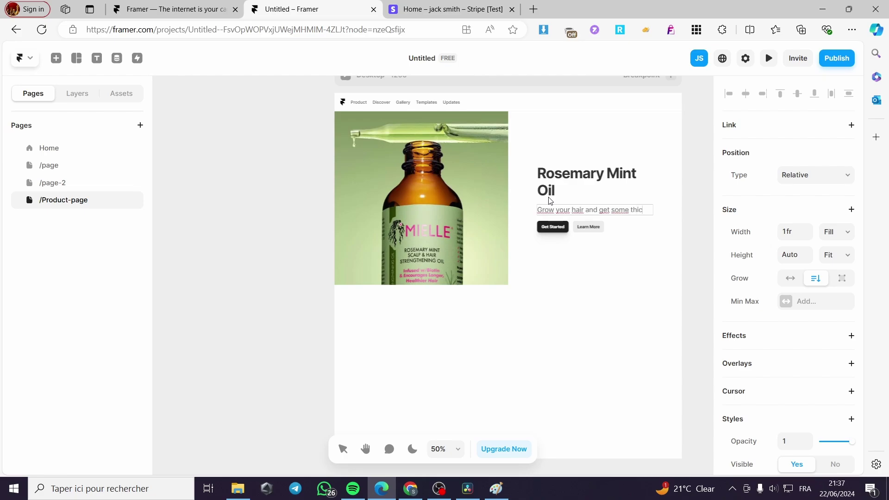
text(kness and long lasting life of you)
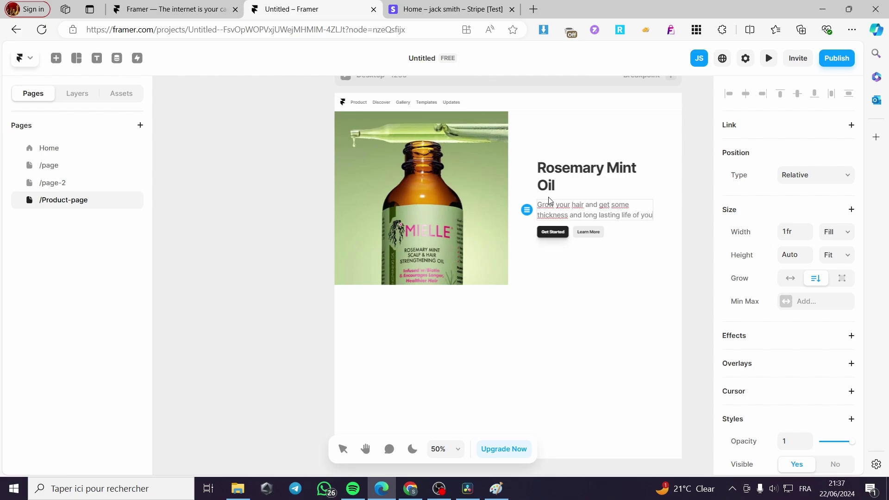
text(r scalp)
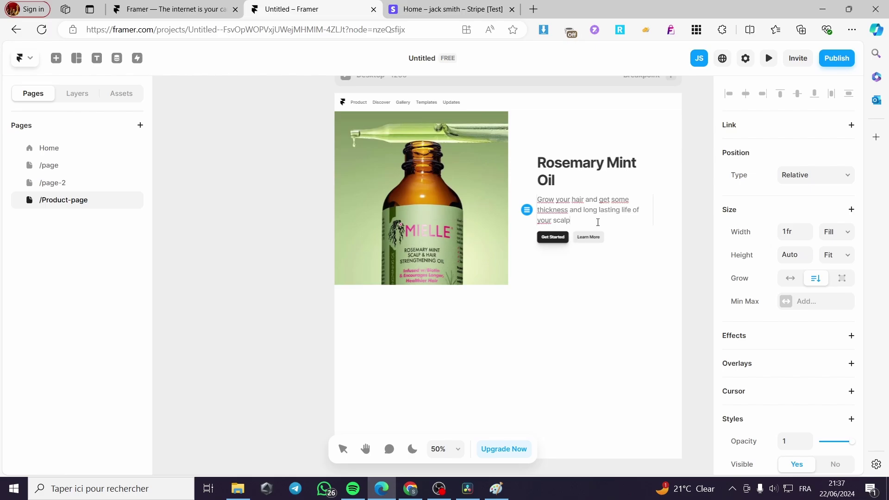
Look through the insertable element categories, including Interactive, Creative, Media, Forms, Icons, Social, Collection Lists and Utility, for a suitable product-page element
click(56, 57)
scroll(111, 244, down, 3)
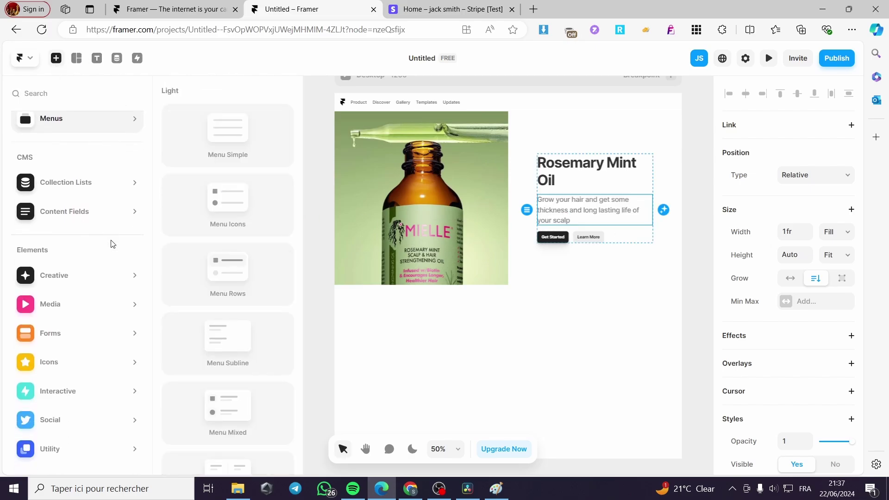
mouse_move(85, 392)
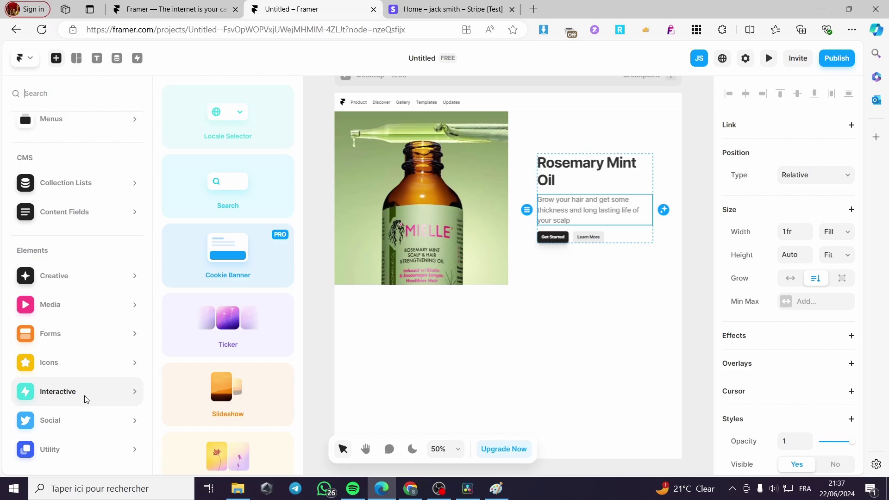
mouse_move(70, 366)
mouse_move(98, 287)
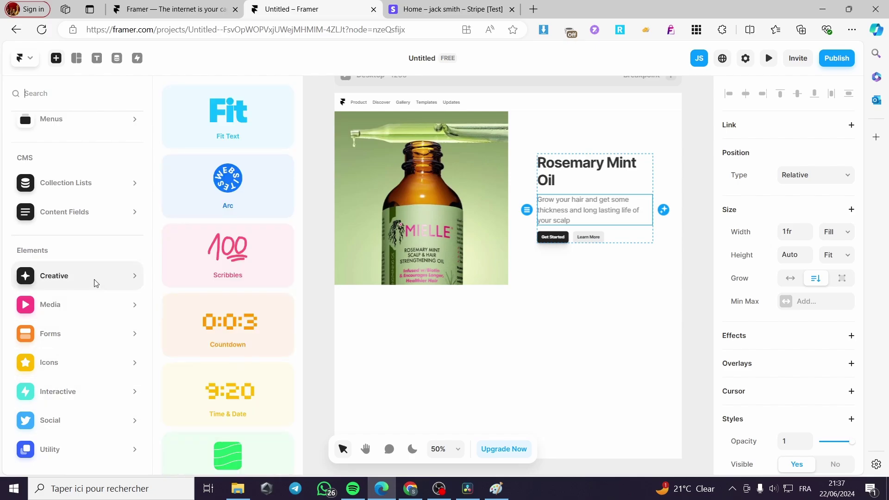
mouse_move(83, 314)
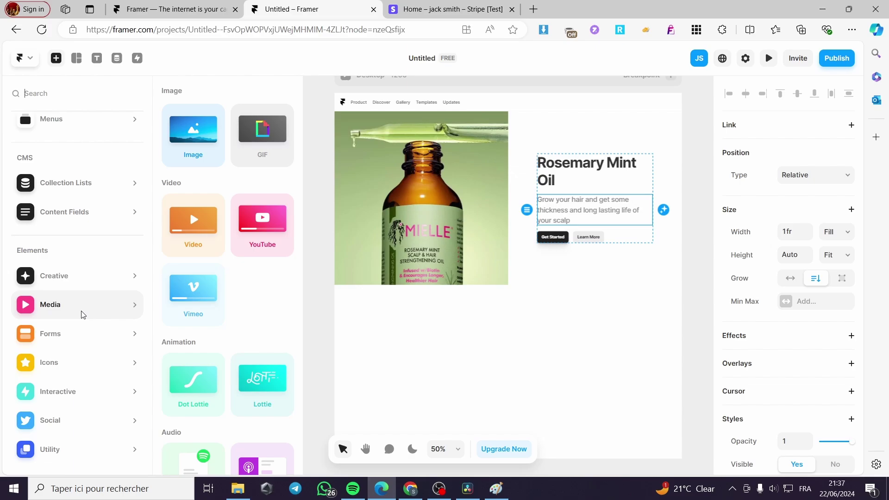
mouse_move(60, 332)
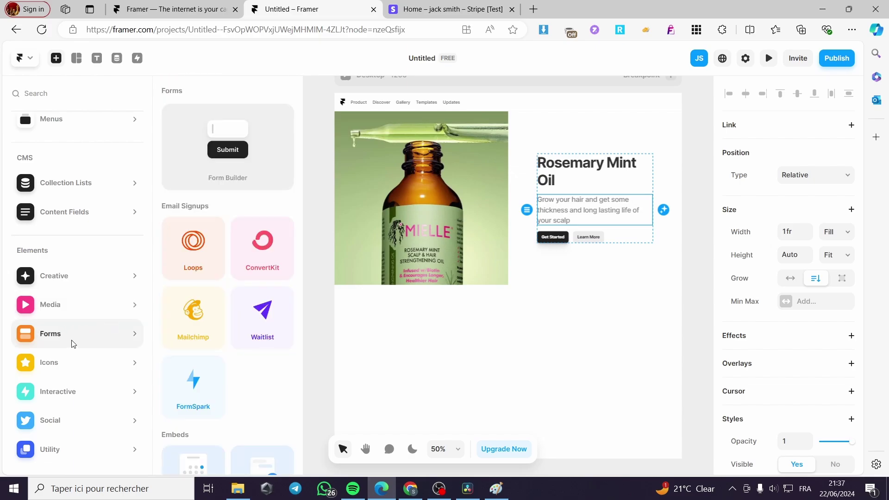
scroll(185, 337, down, 3)
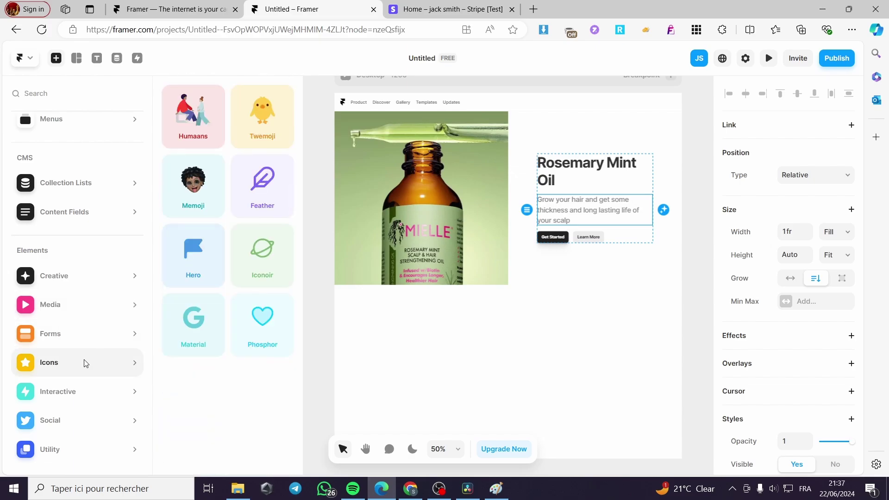
mouse_move(82, 422)
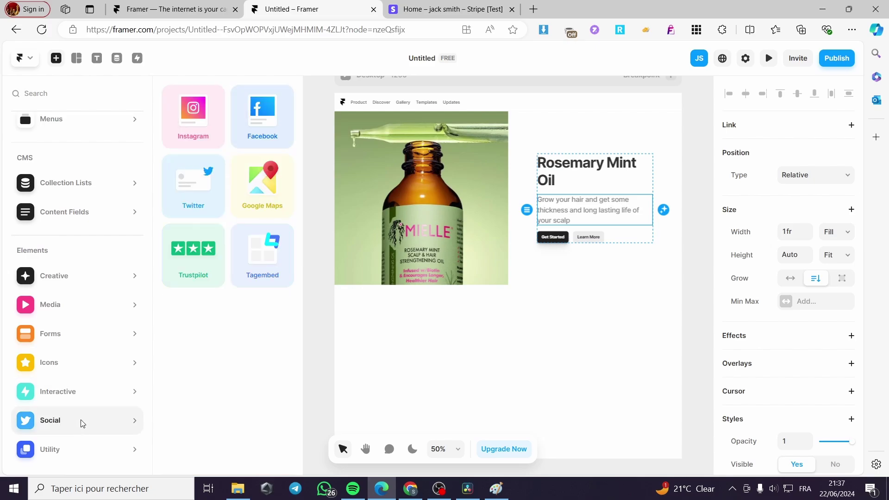
mouse_move(79, 213)
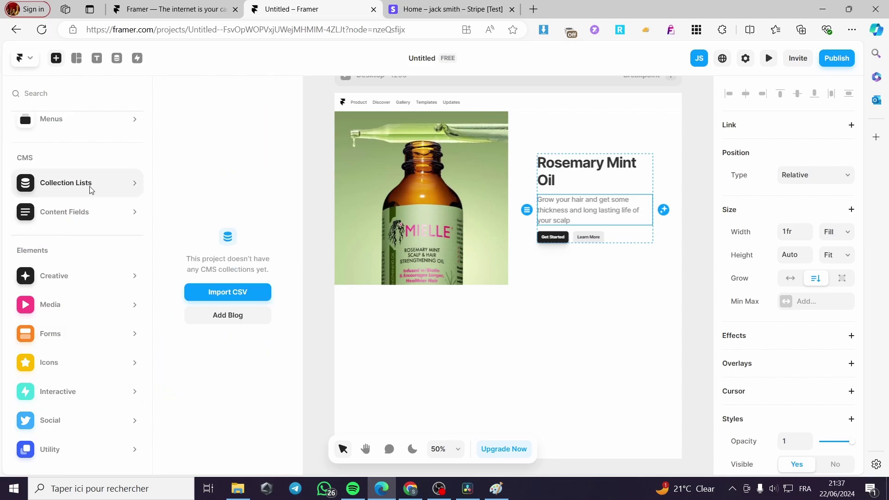
scroll(83, 217, up, 3)
scroll(90, 305, down, 3)
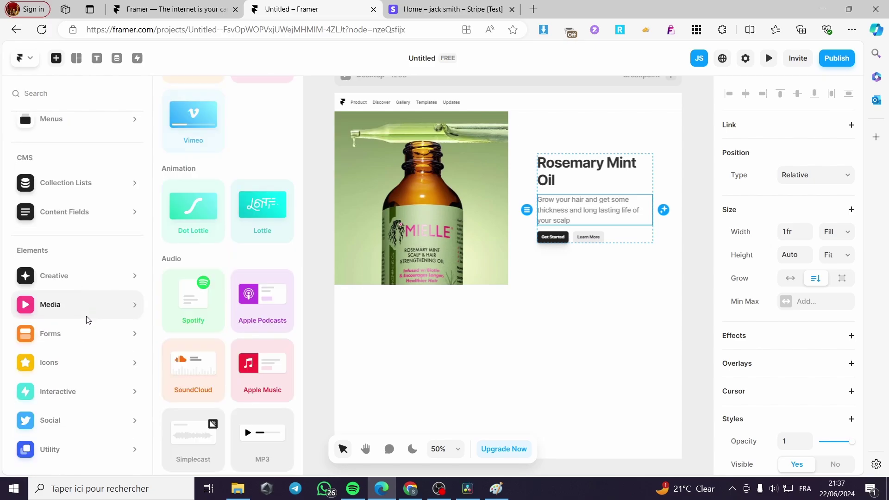
mouse_move(86, 452)
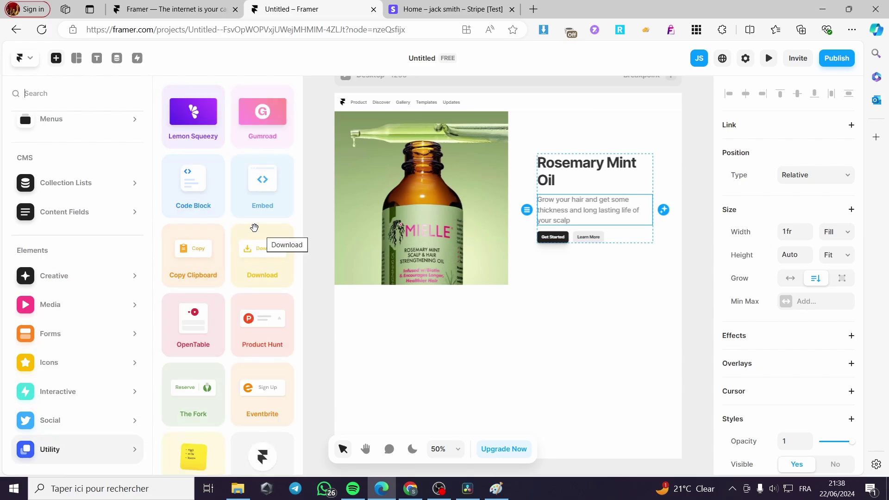
scroll(266, 220, down, 1)
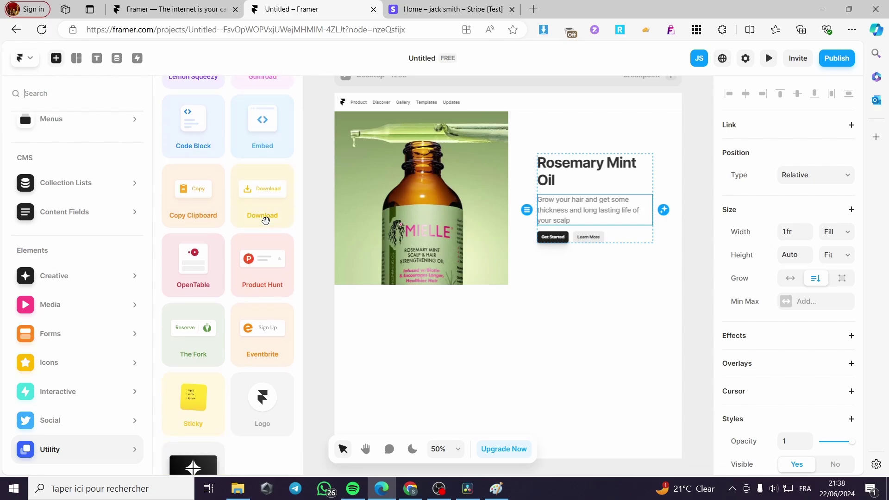
scroll(265, 219, down, 1)
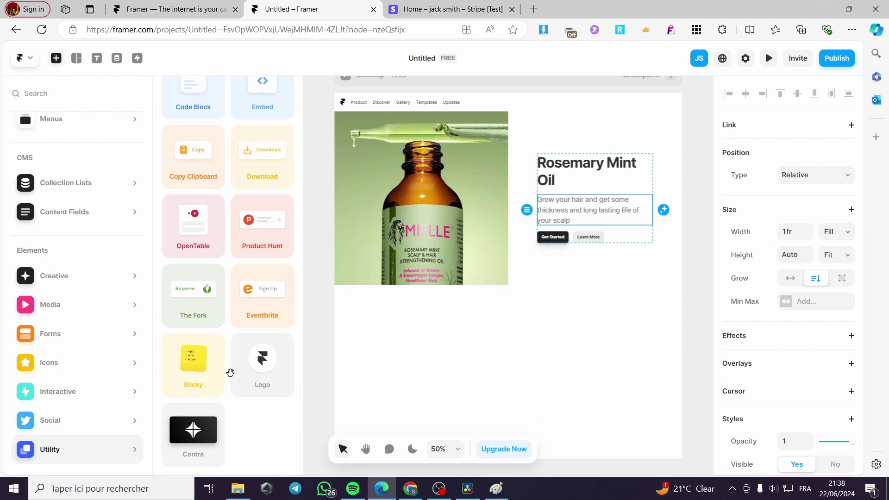
mouse_move(103, 330)
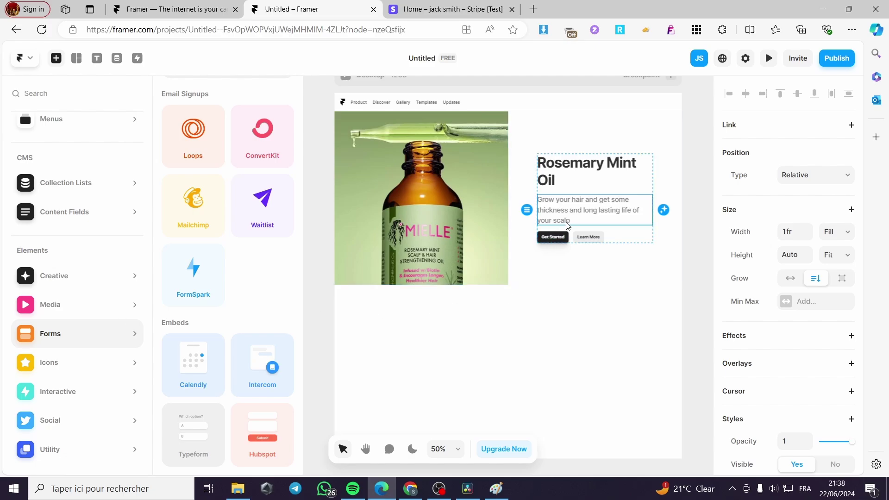
click(553, 237)
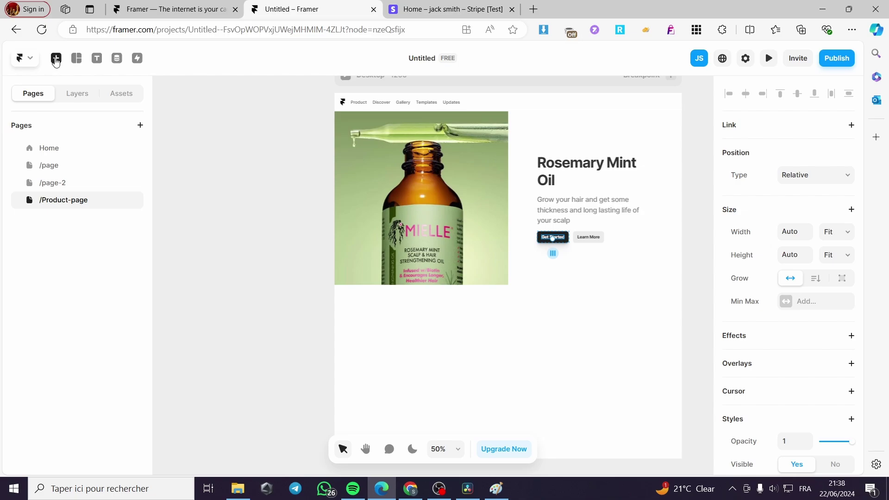
click(98, 57)
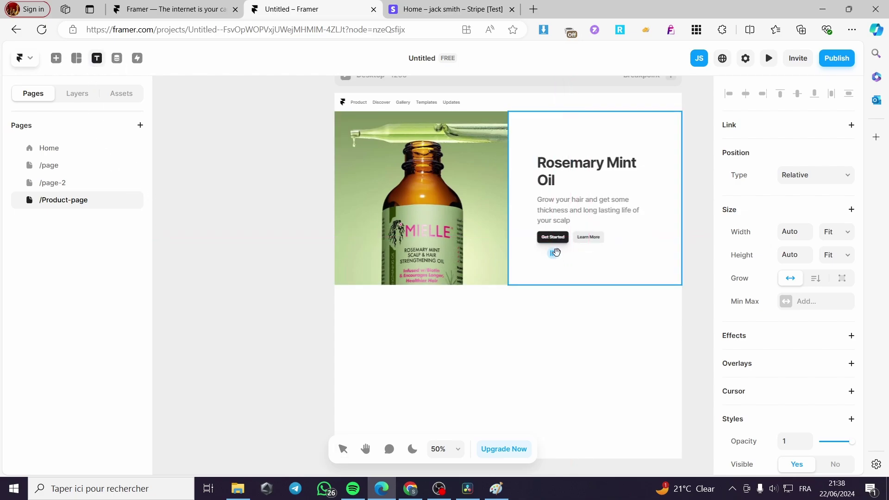
mouse_move(554, 253)
mouse_down()
mouse_move(567, 254)
mouse_move(553, 253)
mouse_up()
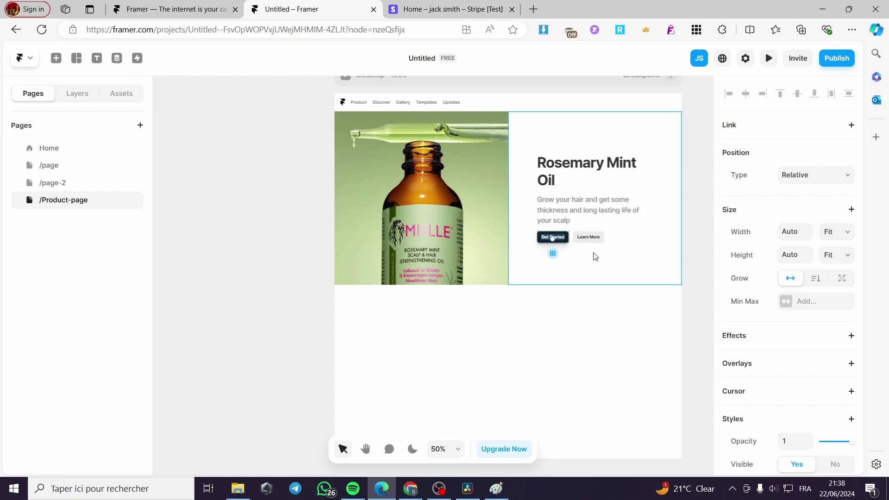
click(95, 59)
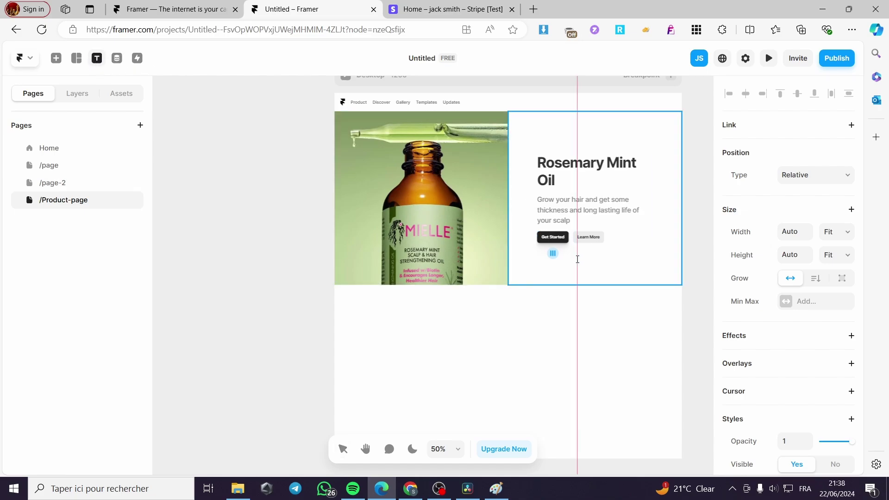
click(615, 262)
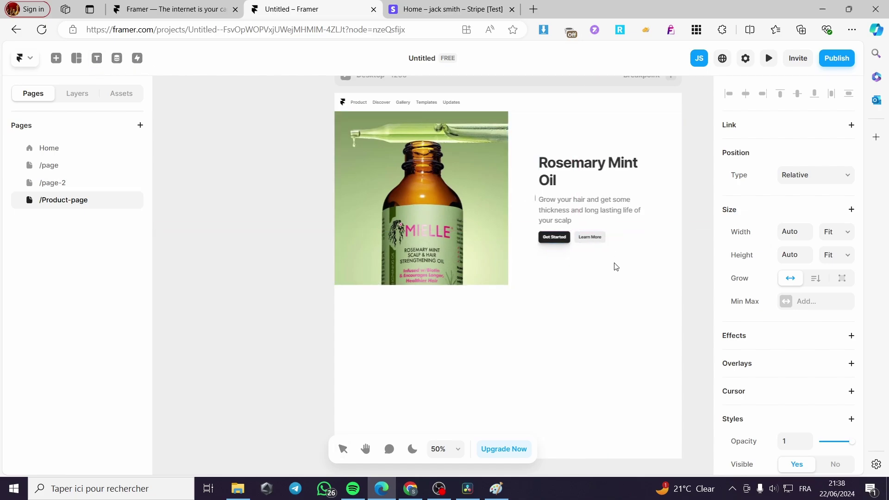
click(582, 274)
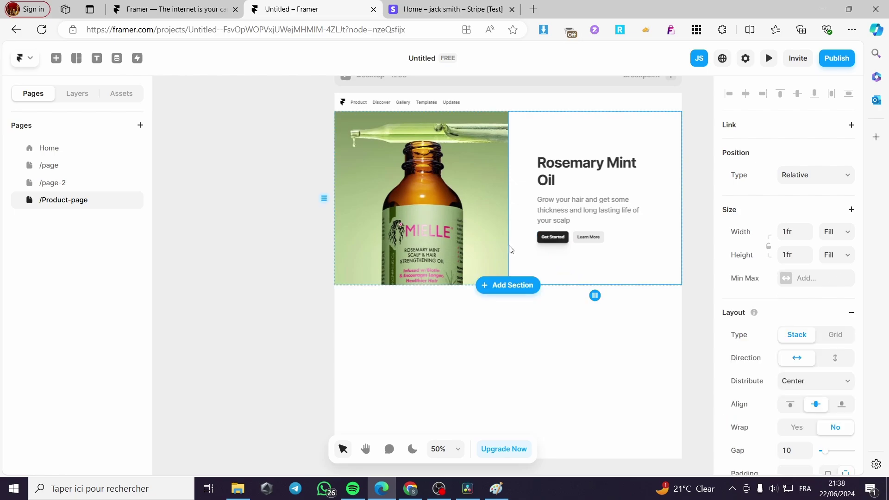
Add a price text reading "65.99$" to the text column beside the product photo
click(574, 330)
click(96, 58)
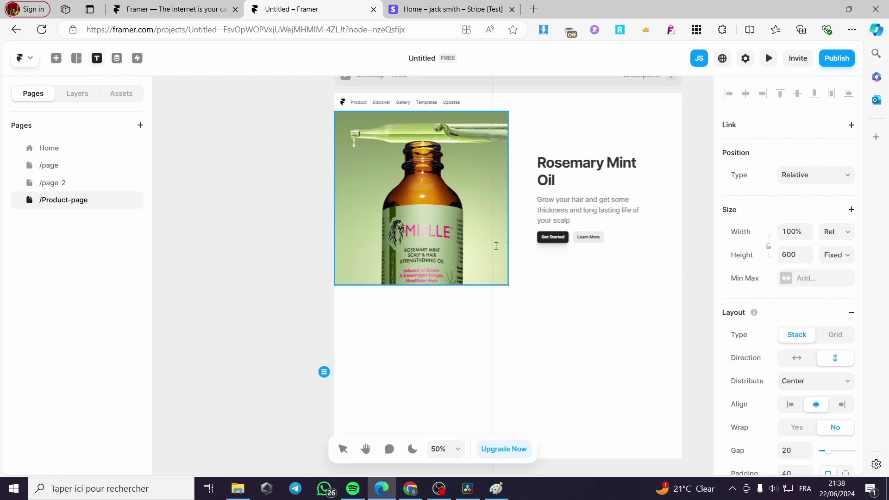
click(537, 254)
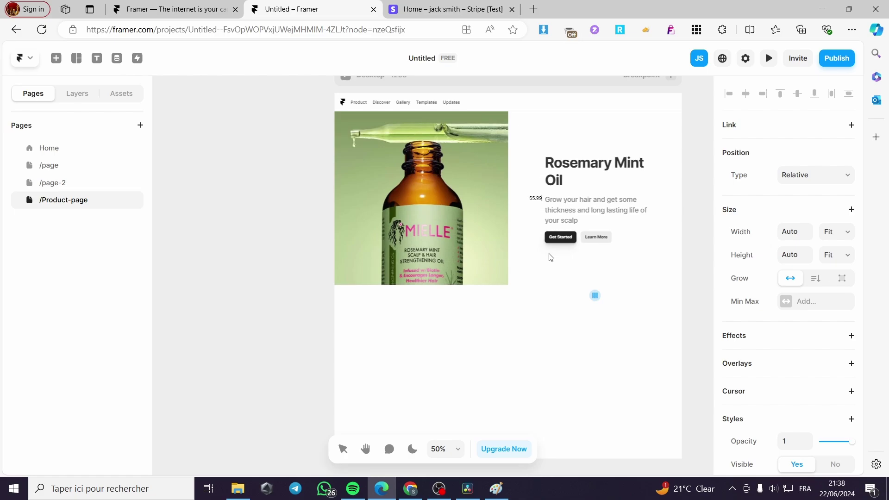
text($)
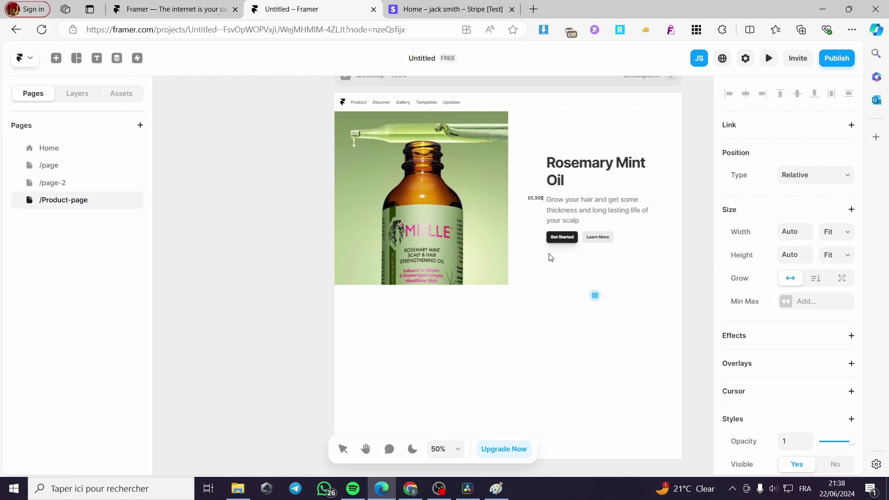
Move the "65.99$" price text into the content stack between the product heading and its description
click(544, 200)
drag(544, 200, 558, 265)
drag(537, 200, 570, 160)
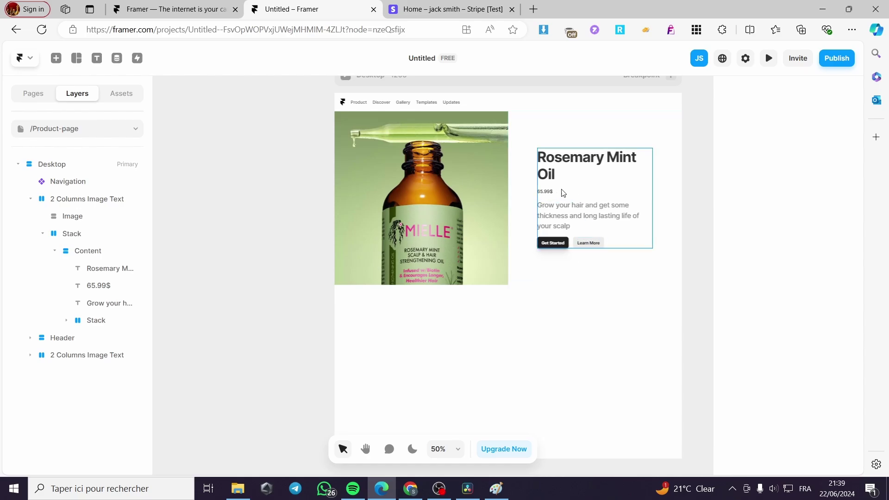
Try moving the "65.99$" price text out of the content stack, and put it back between the product heading and description
click(547, 192)
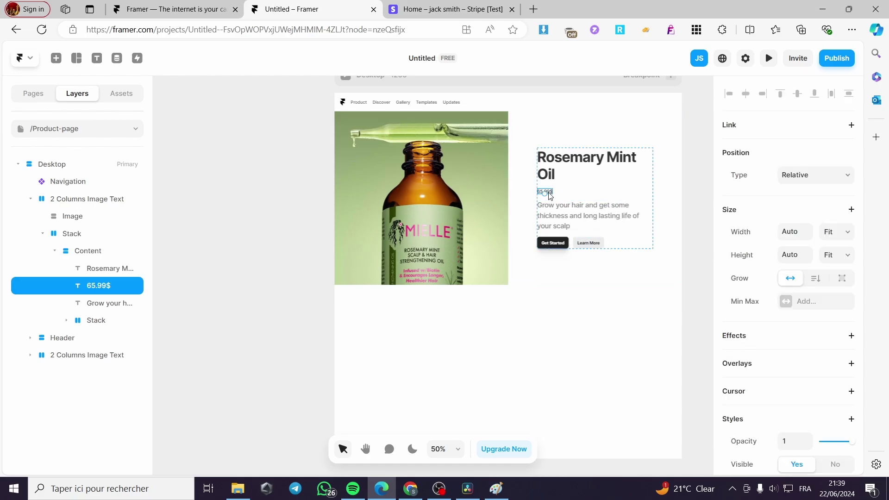
click(609, 328)
click(578, 204)
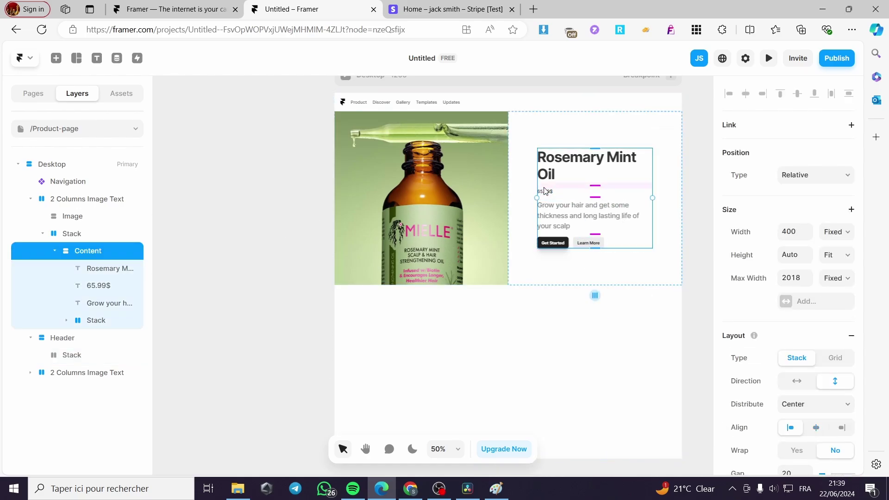
click(544, 192)
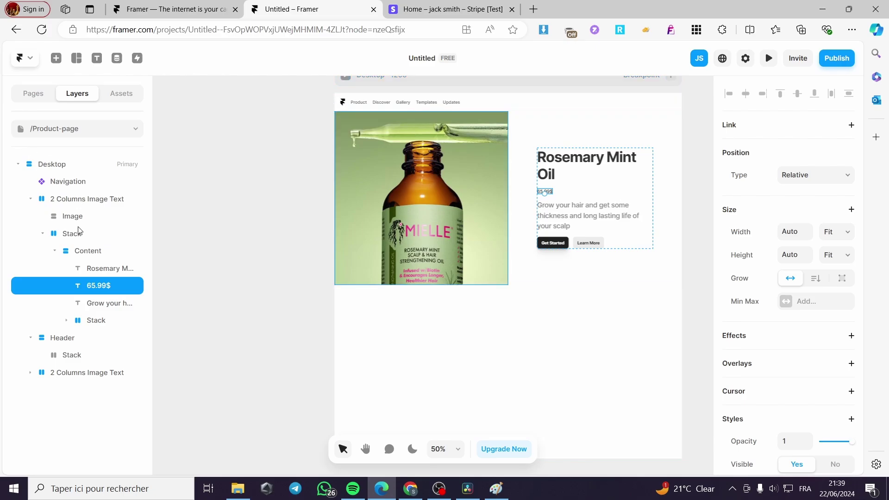
drag(98, 288, 95, 260)
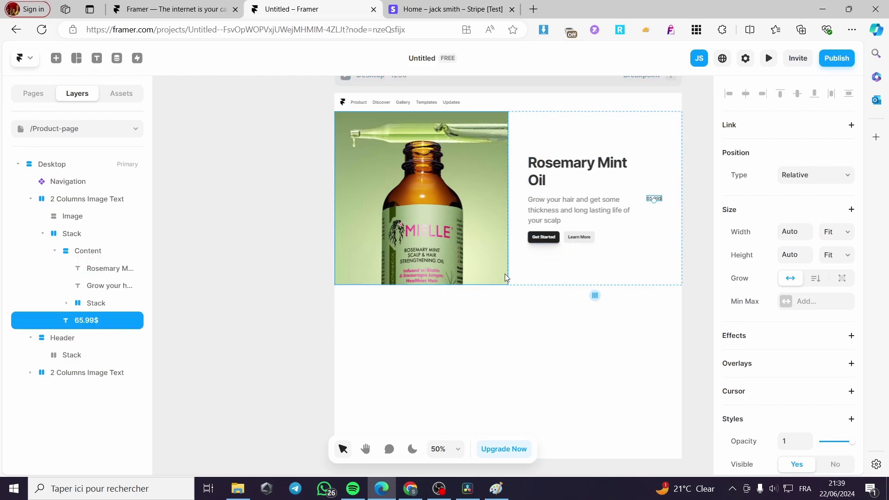
drag(87, 320, 98, 280)
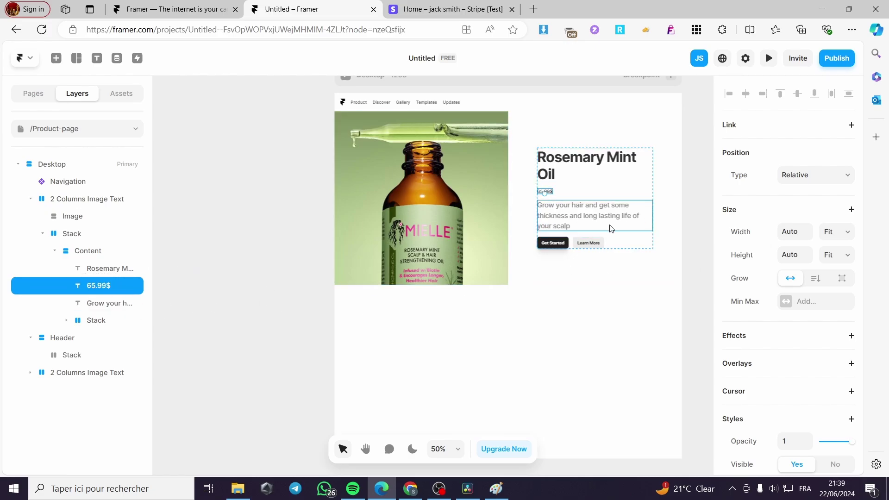
Try a width of 20 on the price text and undo it
click(806, 234)
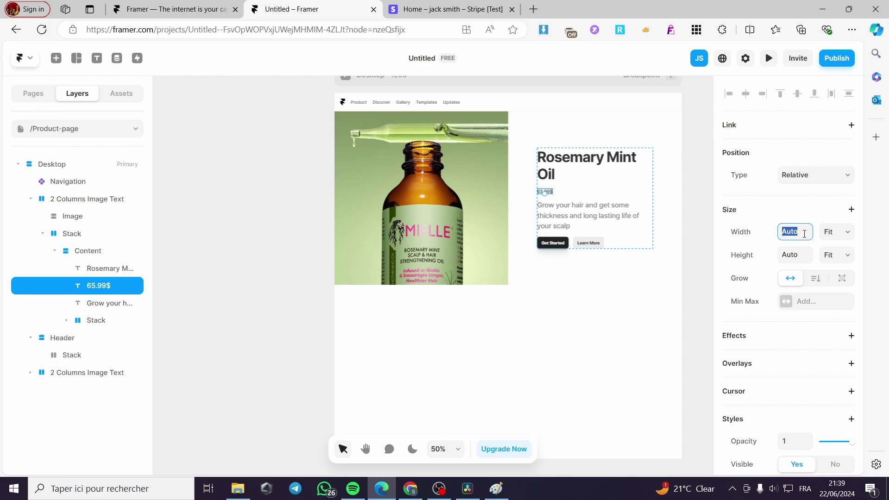
text(20)
click(699, 281)
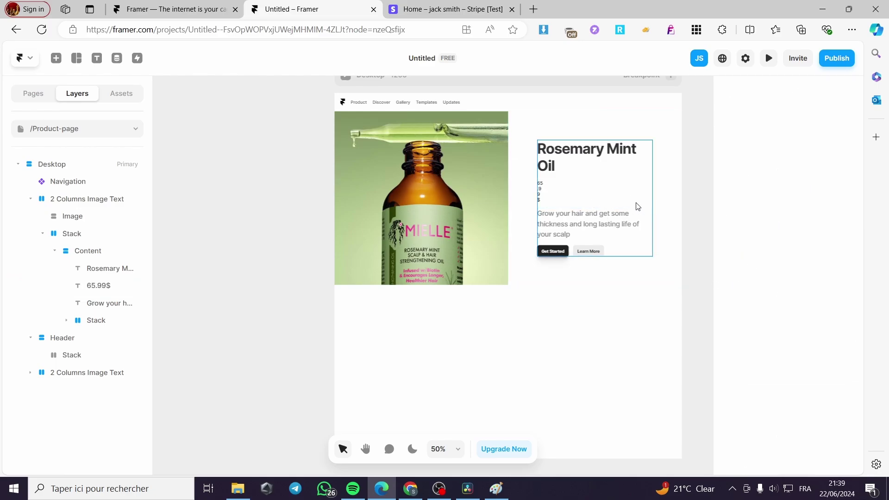
click(548, 192)
key(ctrl+z)
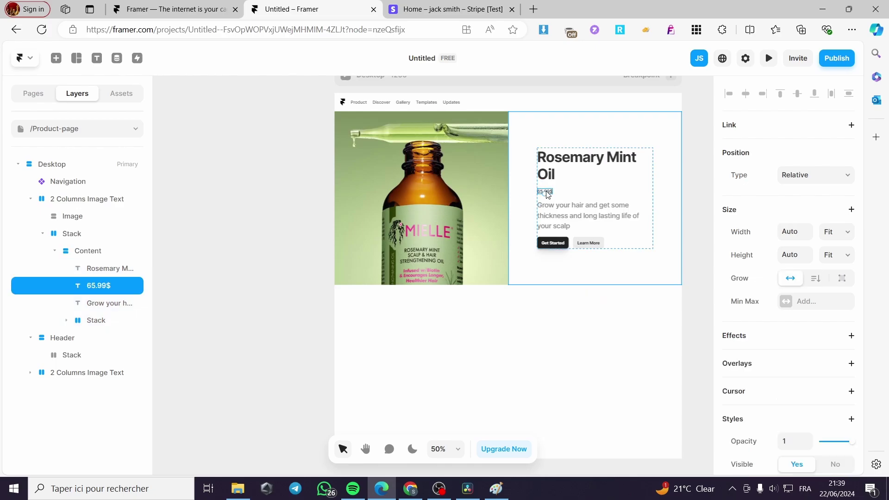
Set the price text's width to Fill with a value of 7fr
click(840, 237)
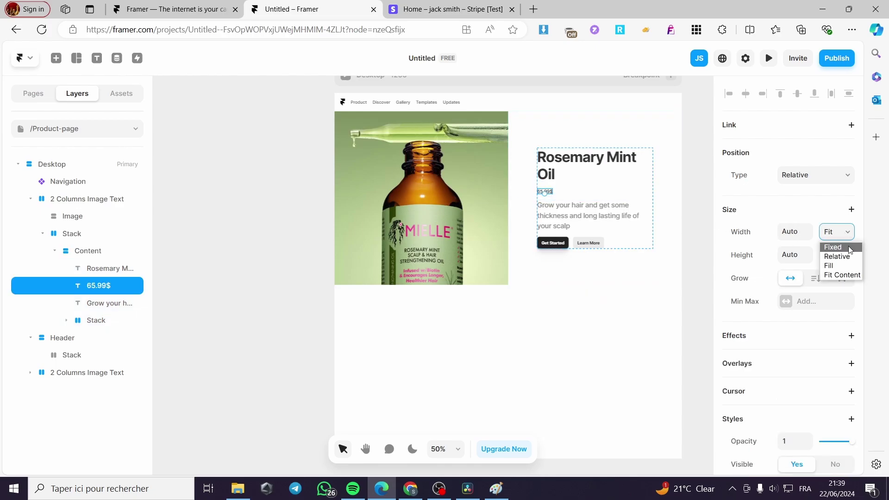
click(840, 266)
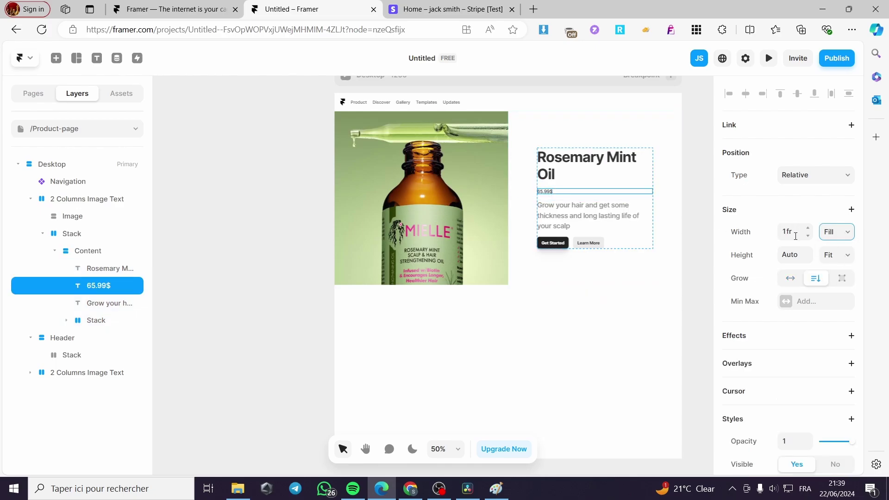
click(809, 228)
click(808, 229)
Try fixed heights of 12 and 60 on the price text
click(802, 254)
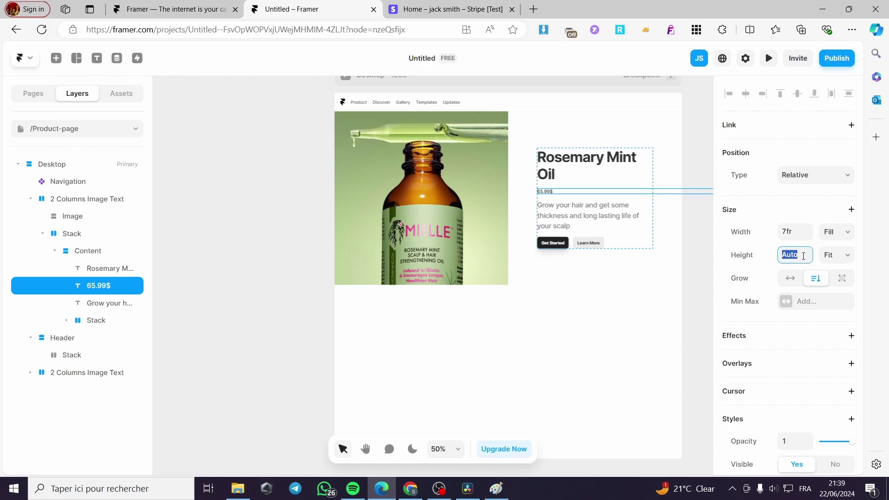
click(840, 257)
click(841, 257)
click(801, 254)
text(12)
key(Return)
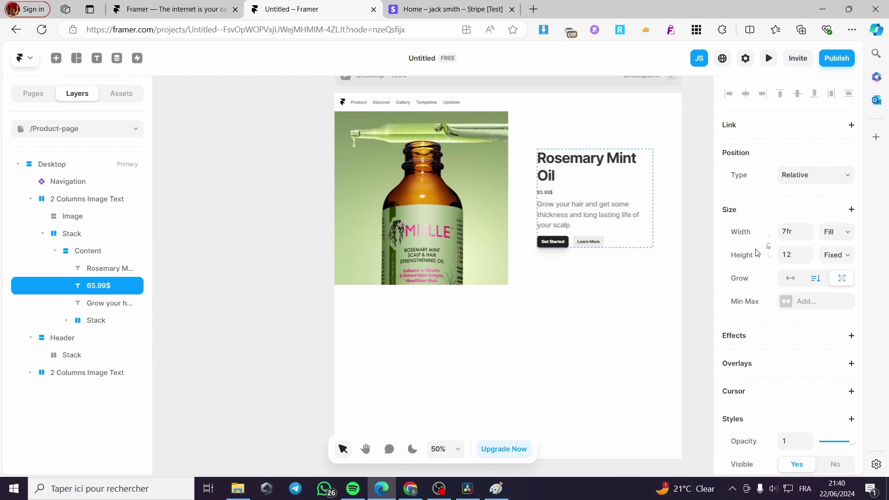
click(797, 256)
text(6)
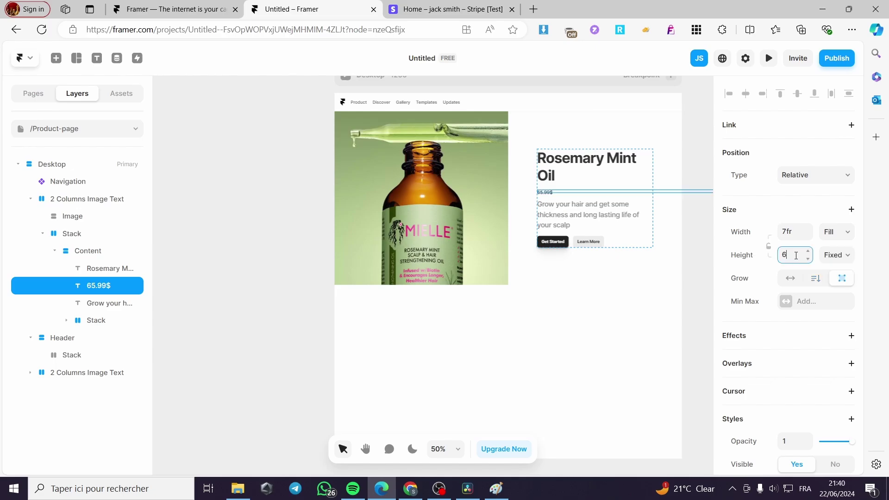
key(Return)
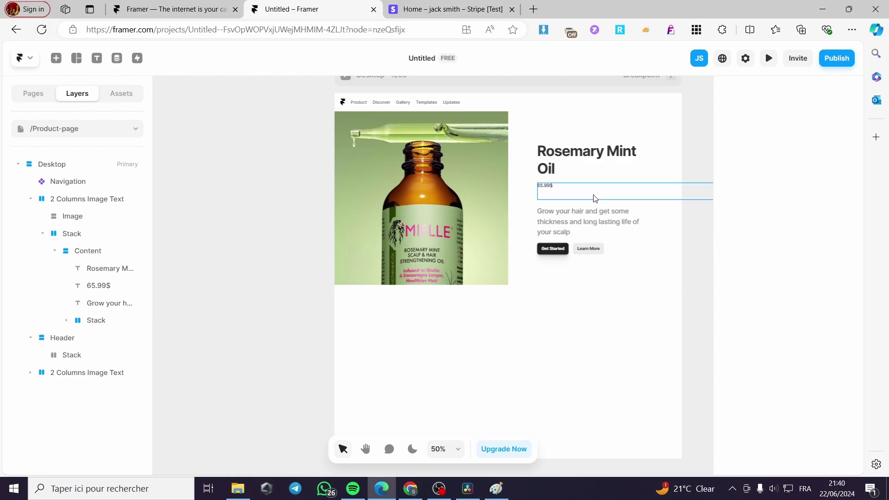
Set the price text's fixed height to 10
click(794, 252)
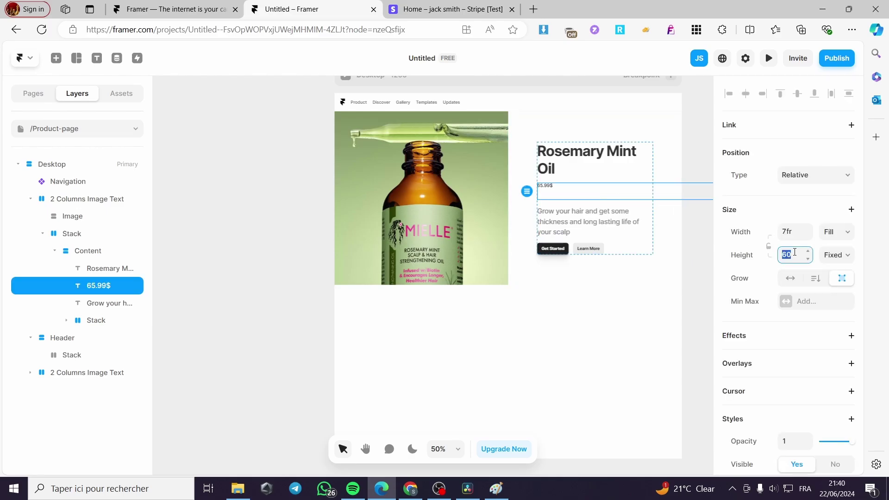
key(BackSpace)
text(10)
key(Return)
click(699, 252)
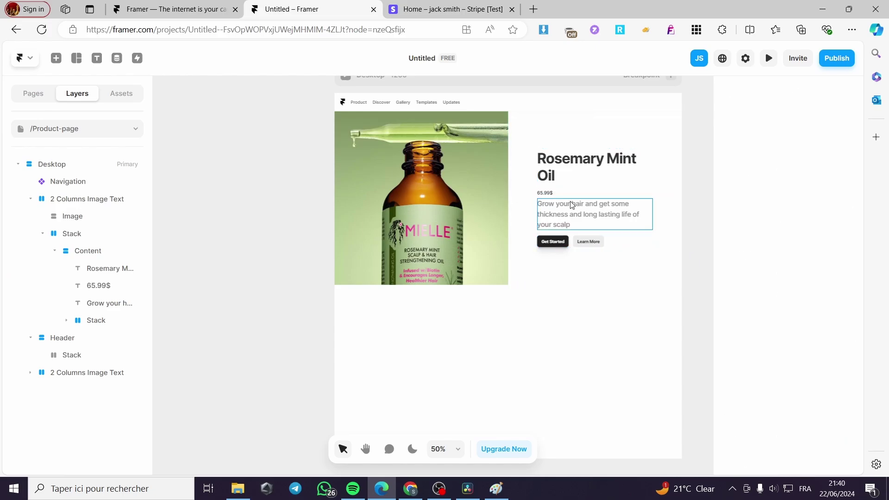
Enlarge the price text's font, trying 36 pixels and settling on 25 pixels
click(542, 194)
click(545, 193)
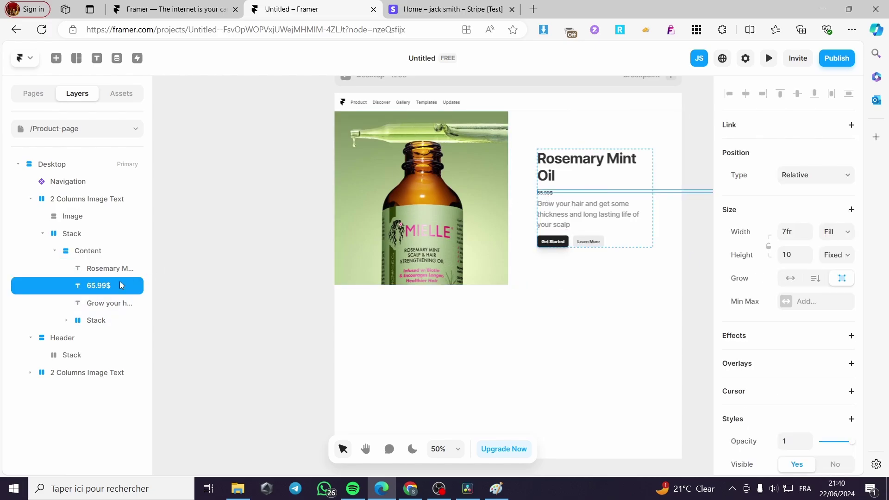
scroll(814, 322, down, 4)
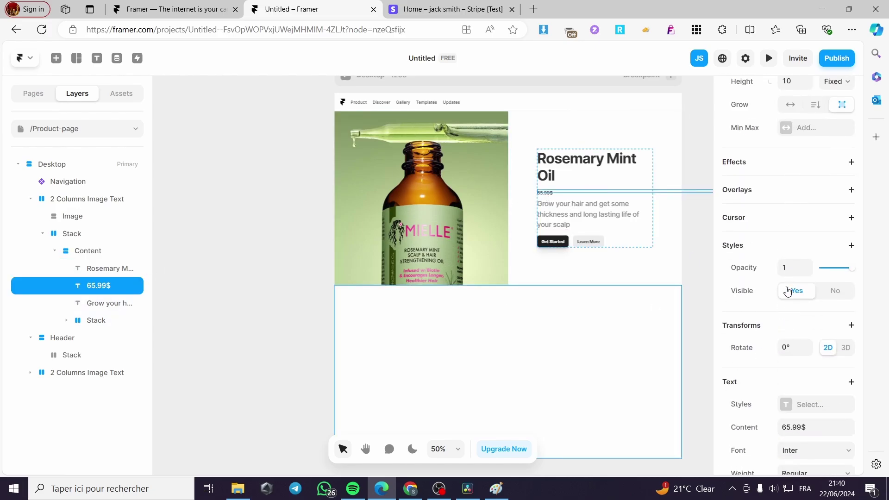
scroll(784, 341, down, 3)
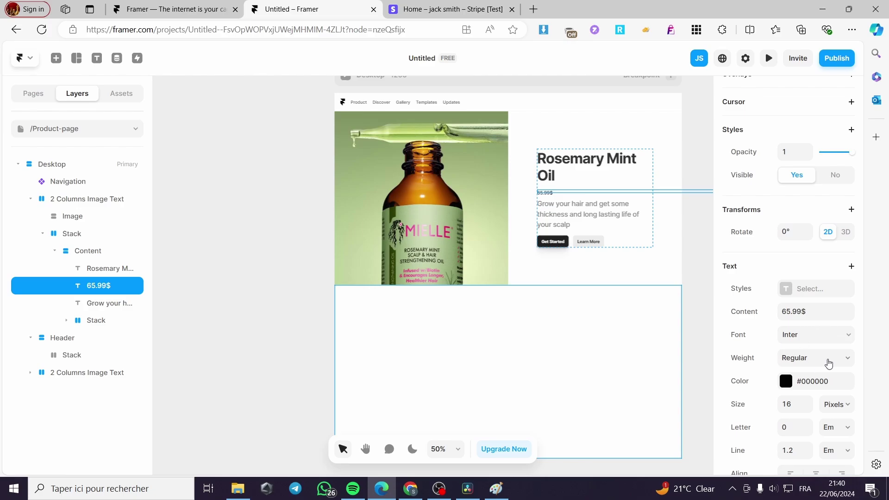
scroll(835, 359, down, 2)
click(835, 300)
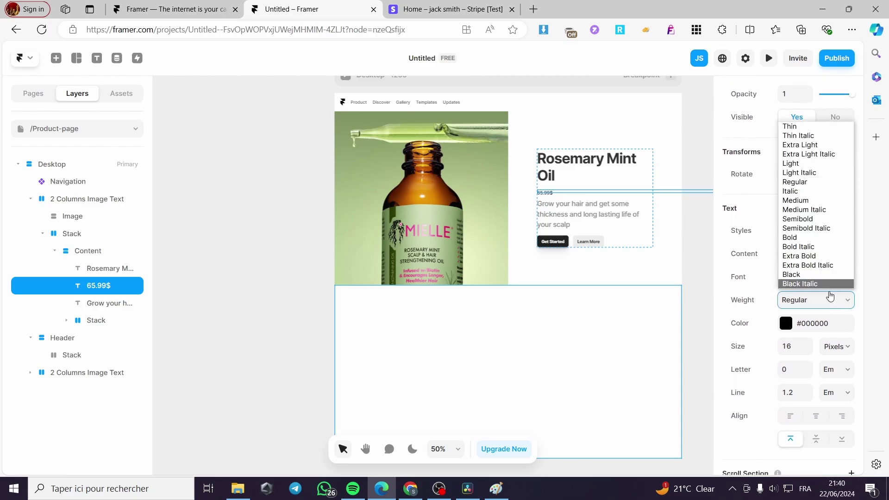
click(829, 300)
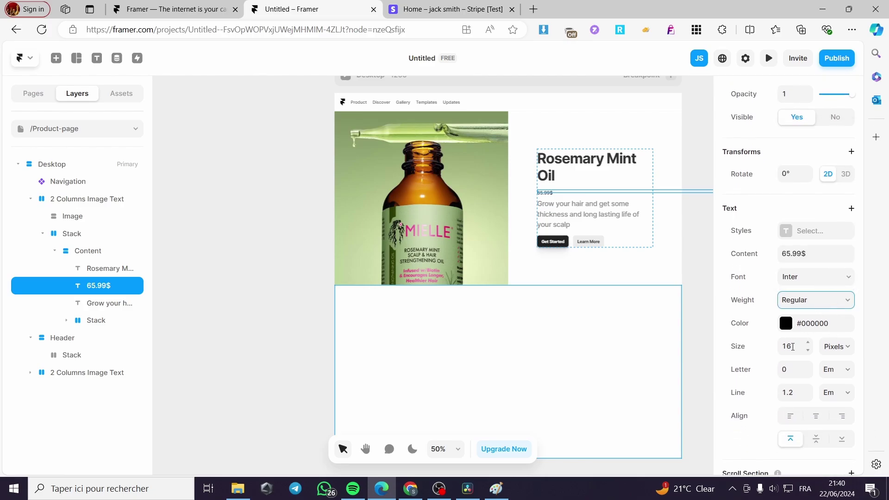
drag(792, 346, 782, 347)
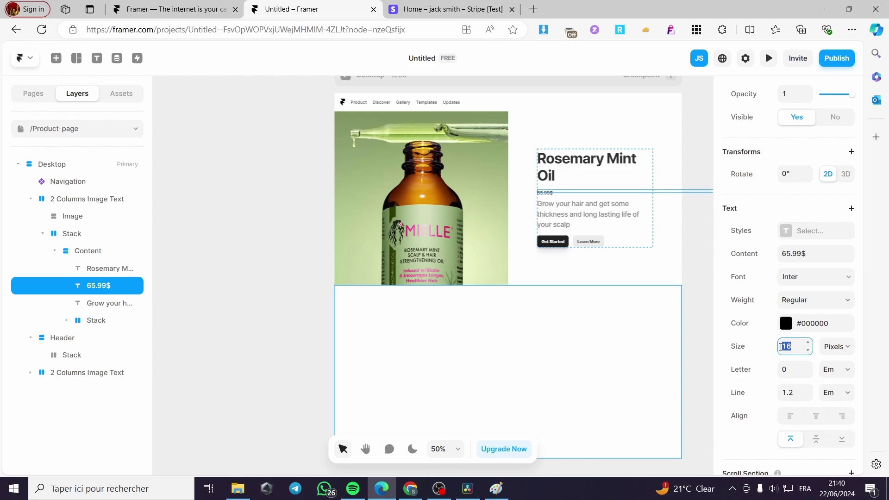
text(36)
key(Return)
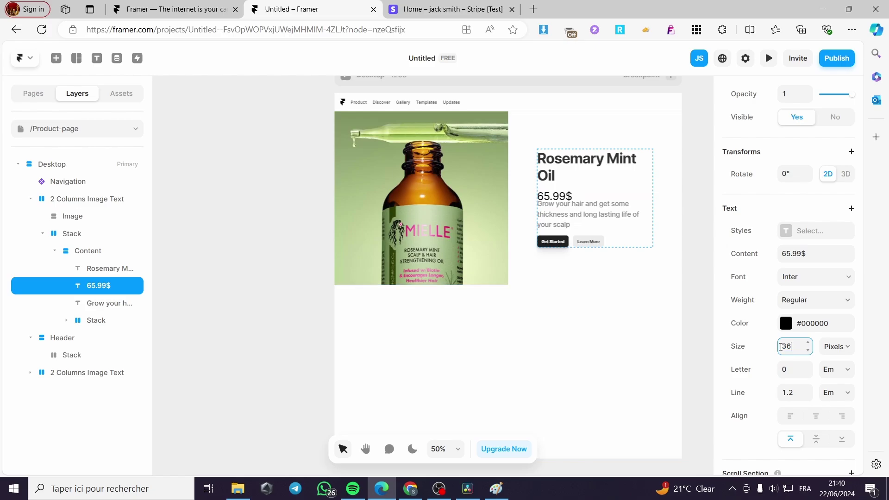
drag(801, 346, 782, 349)
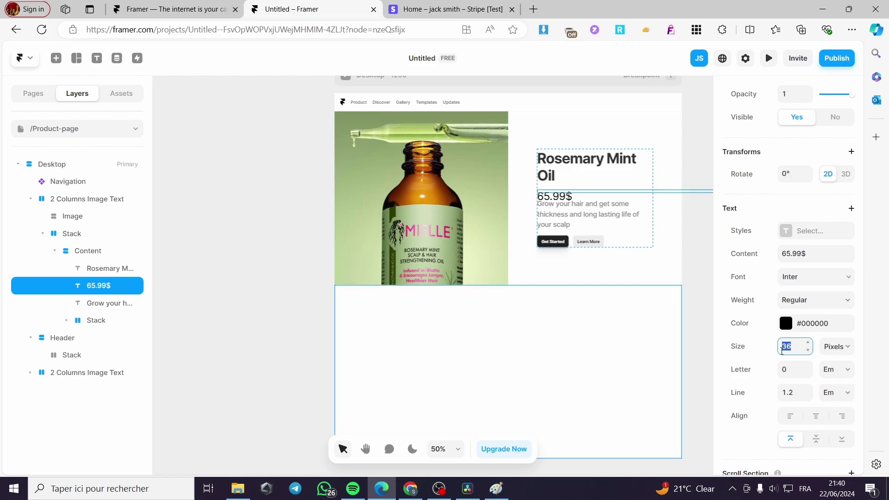
text(25)
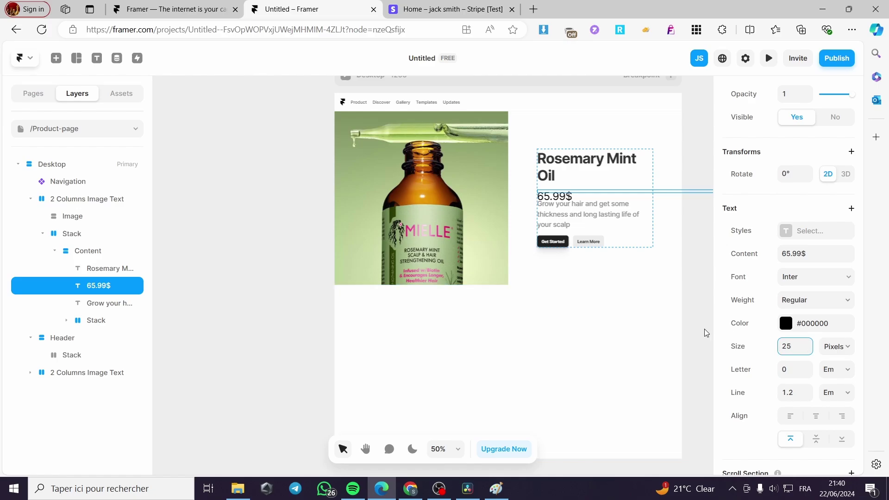
key(Return)
key(Escape)
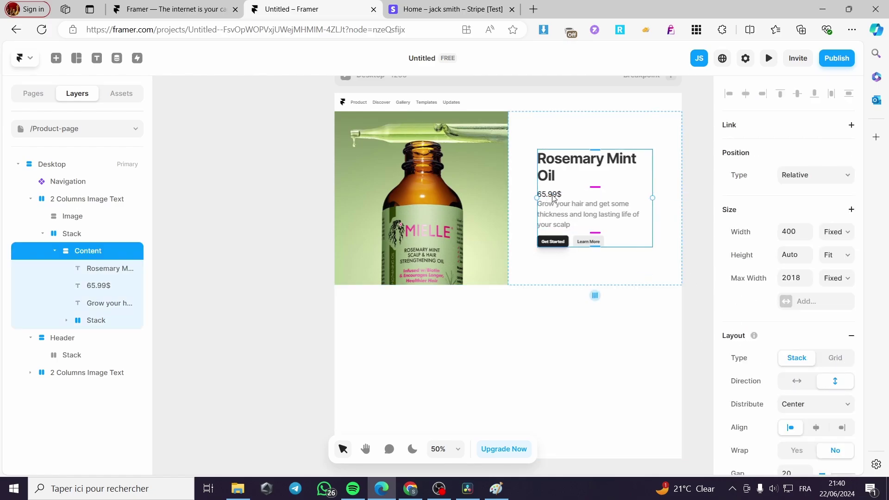
click(553, 269)
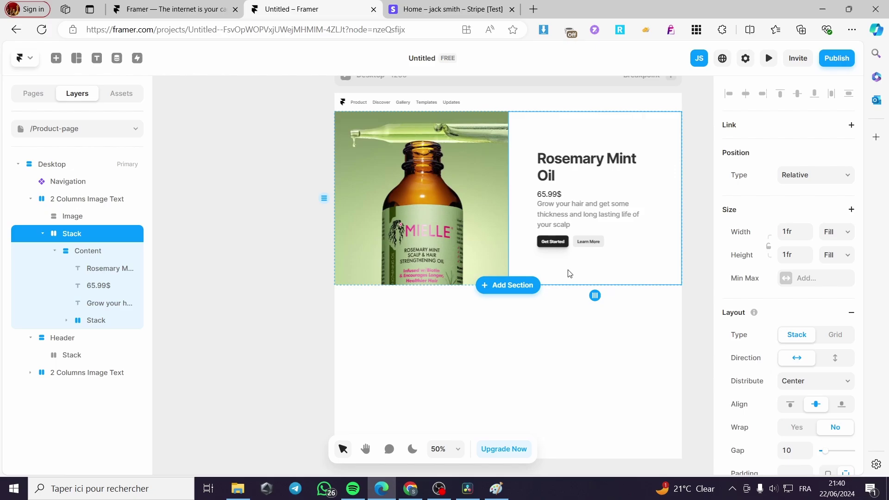
Rename the text layer inside the dark Get Started button to "Buy Now"
click(554, 242)
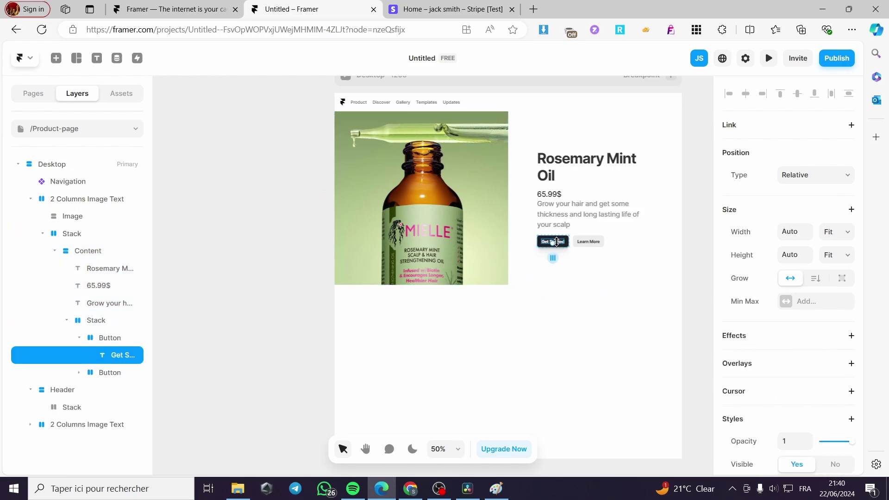
double_click(118, 355)
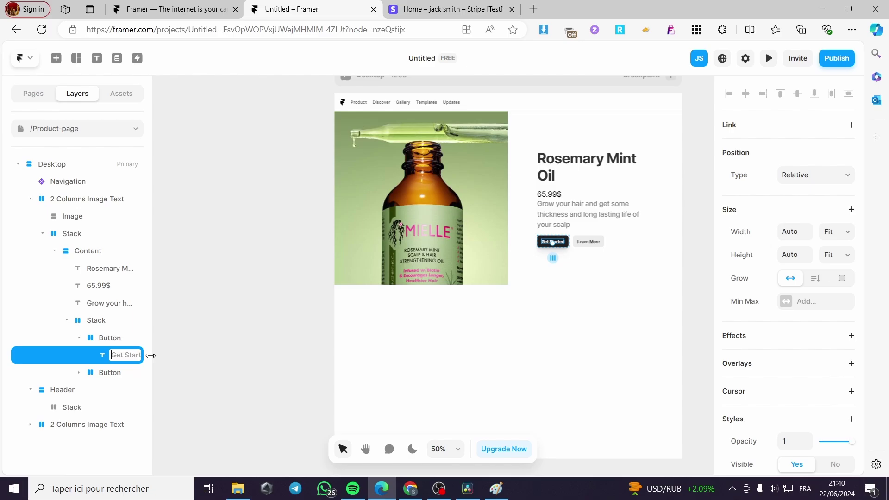
text(Buy ...)
click(596, 265)
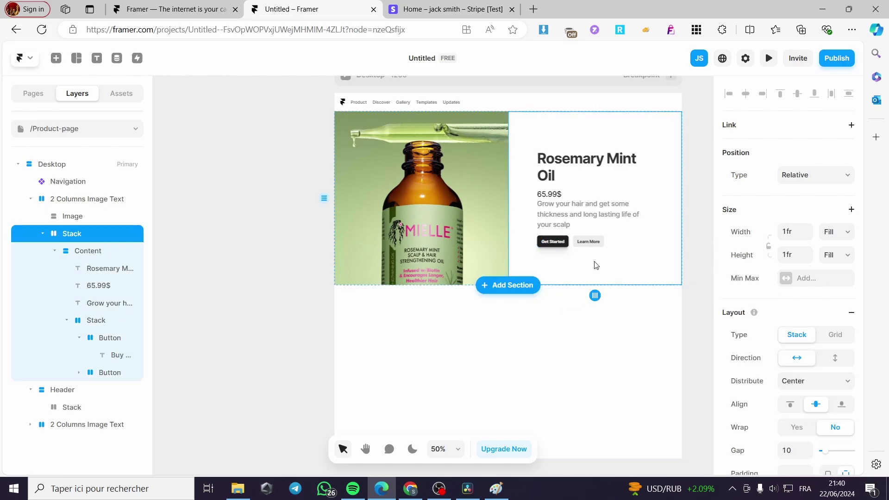
Rename the Button layer that contains the Get Started label to "Buy Now"
click(118, 357)
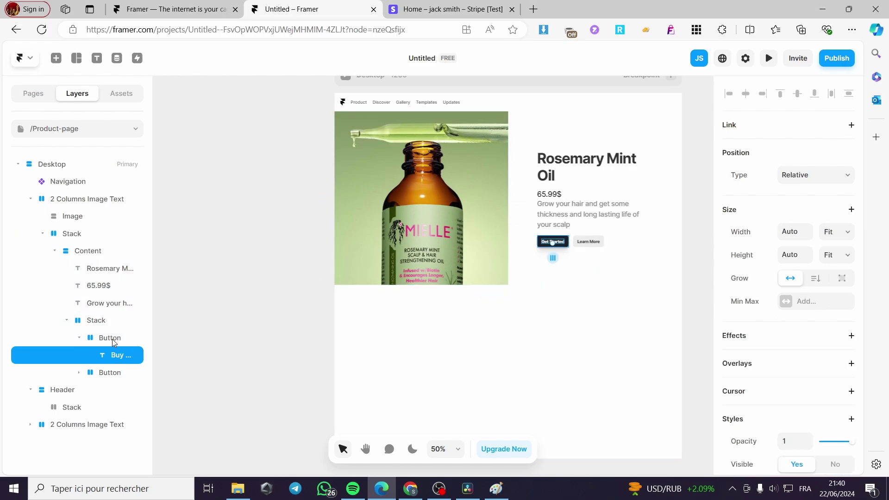
click(113, 342)
double_click(114, 341)
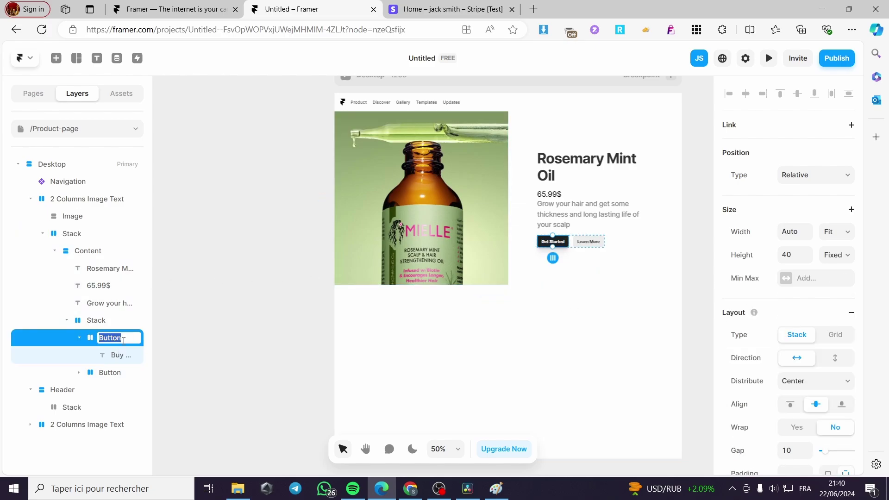
text(Bu)
click(166, 373)
click(557, 243)
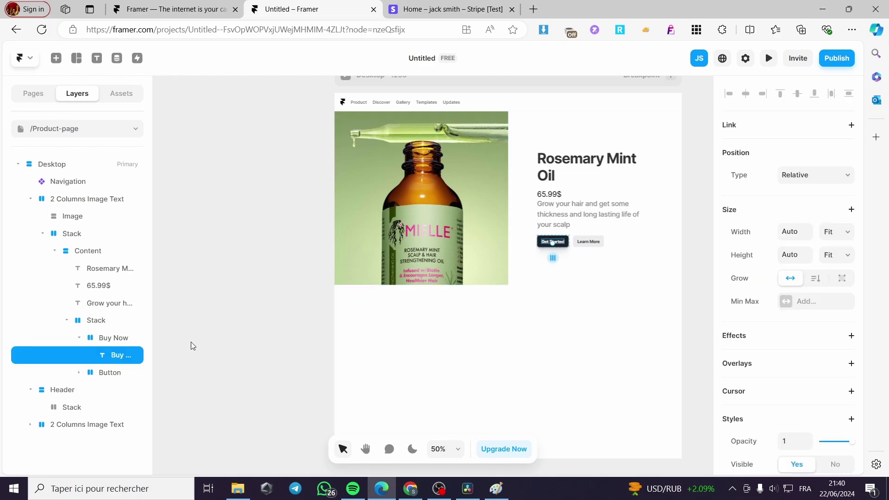
Rename the text layer inside the Learn More button to "Add To Cart"
click(109, 338)
click(113, 374)
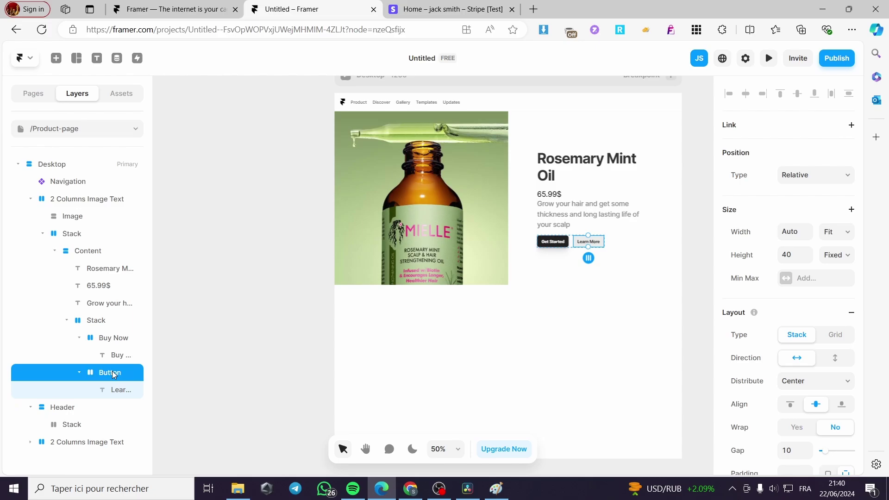
double_click(117, 391)
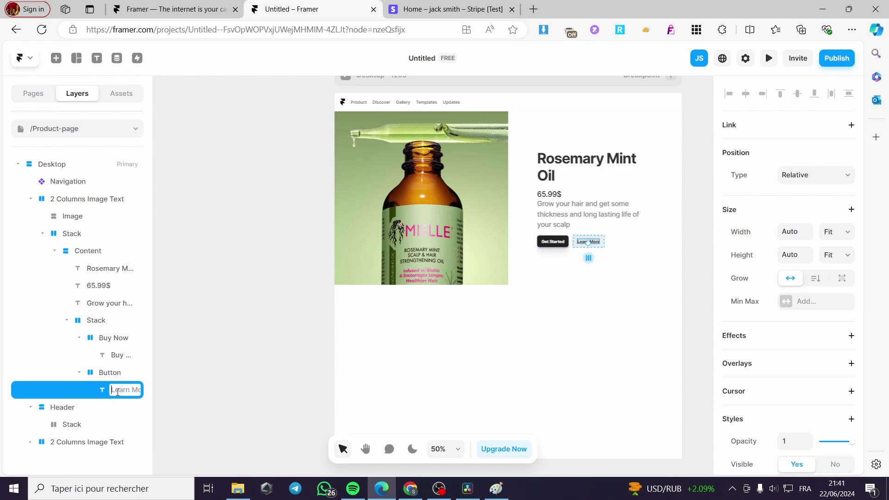
text(A)
text(dd To Cart)
click(228, 346)
Check the two button labels on the canvas and reload the project to refresh them
click(590, 241)
click(557, 240)
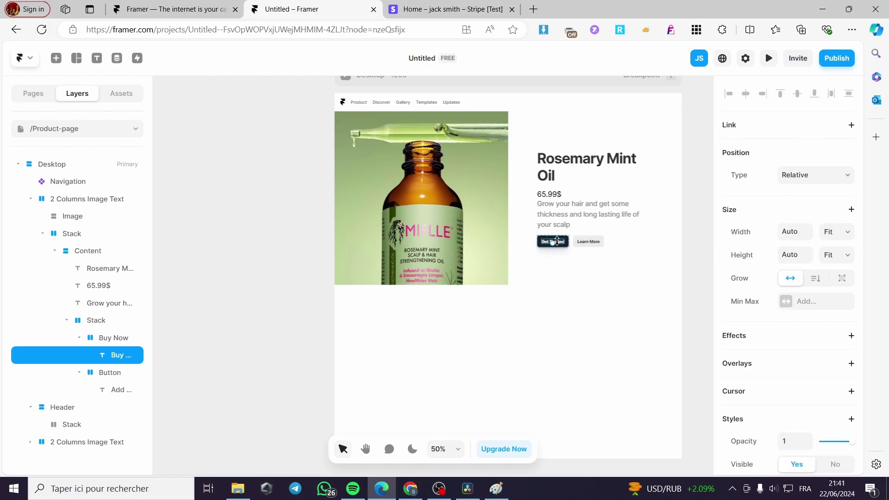
key(Return)
click(228, 116)
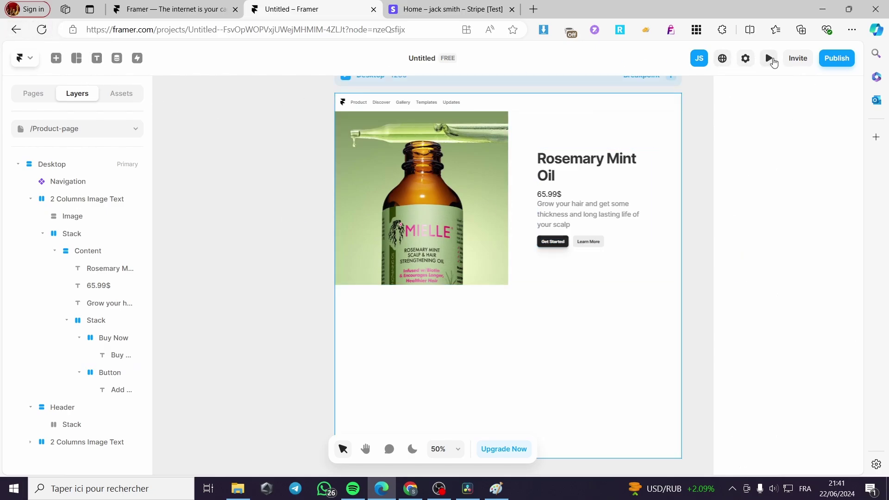
click(42, 29)
click(485, 92)
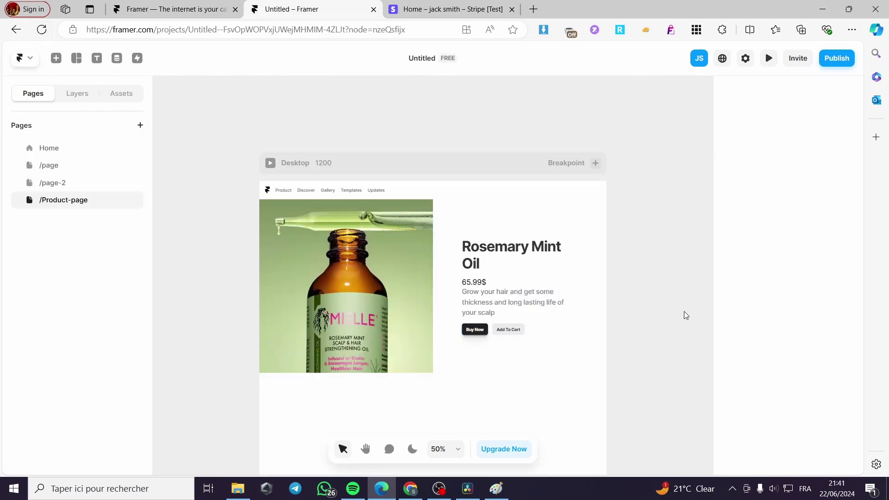
Convert the /Product-page page to a CMS page with the collection name "product test"
right_click(54, 203)
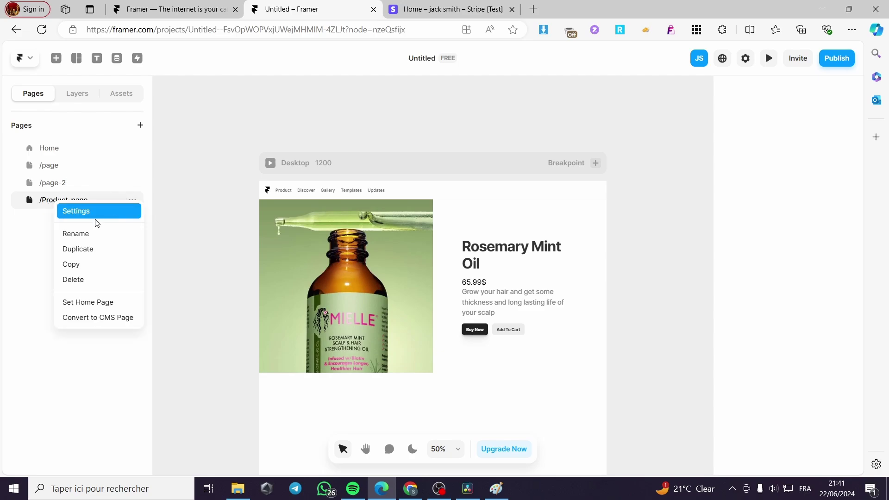
click(119, 323)
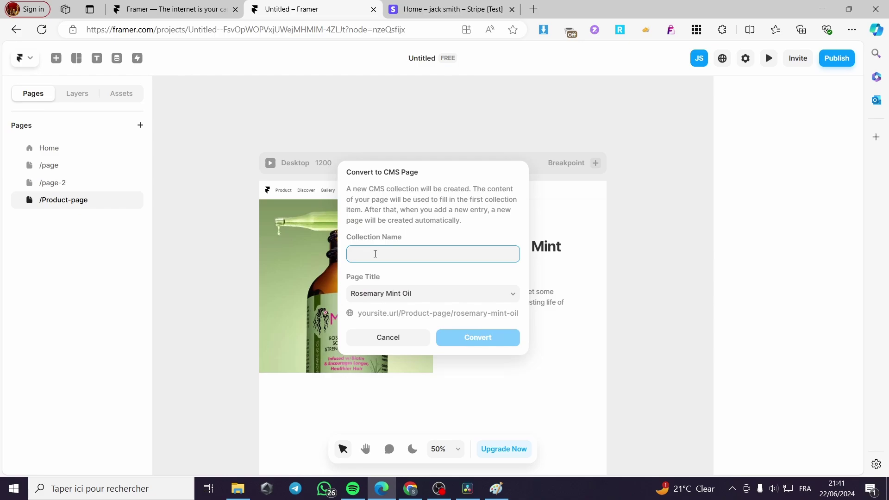
text(product test)
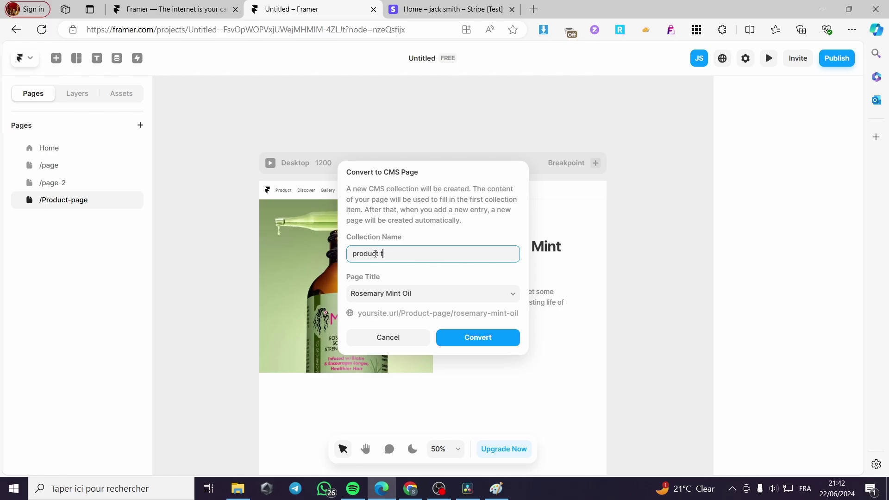
click(486, 342)
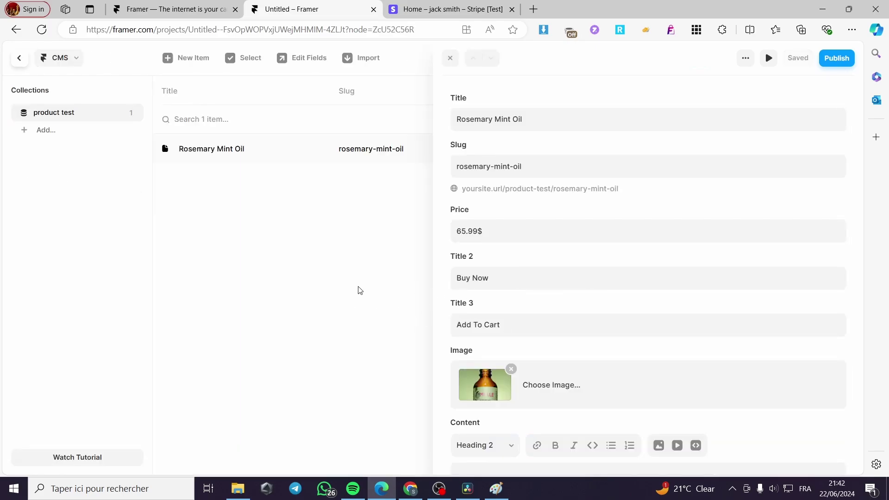
Review the Rosemary Mint Oil entry's fields and the field types that can be added to the collection
scroll(588, 315, down, 4)
scroll(566, 325, up, 4)
click(348, 244)
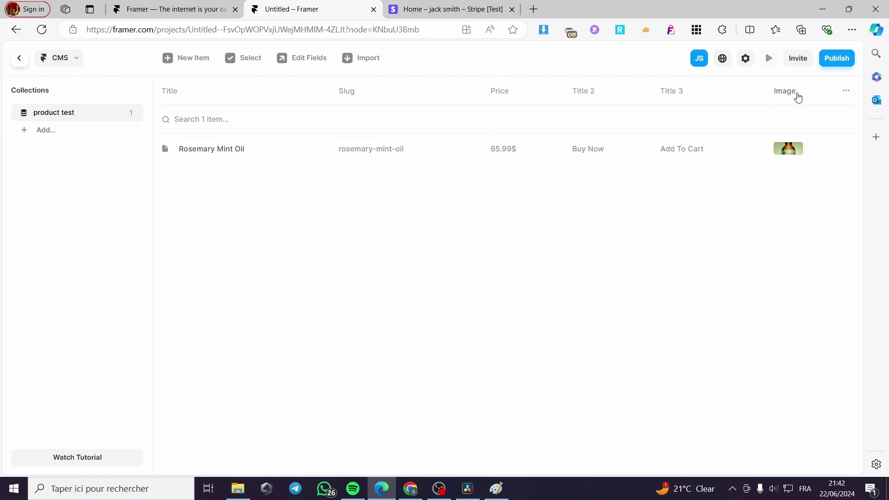
click(847, 91)
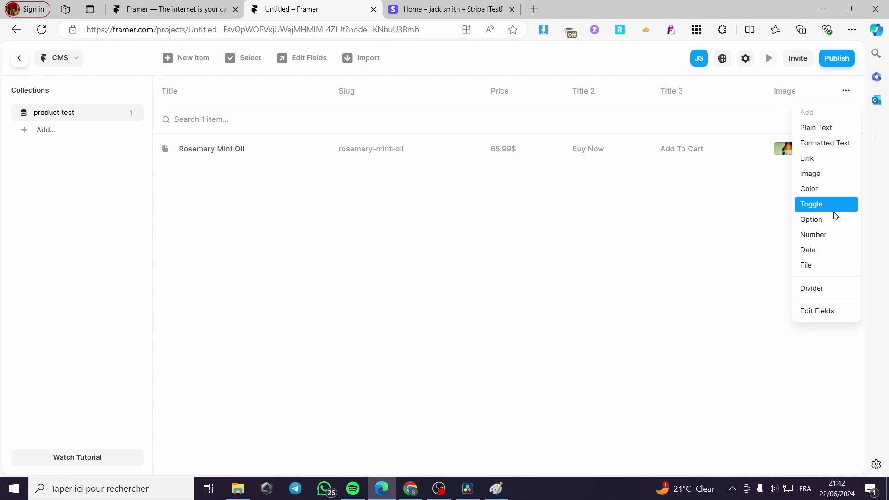
click(560, 235)
click(364, 150)
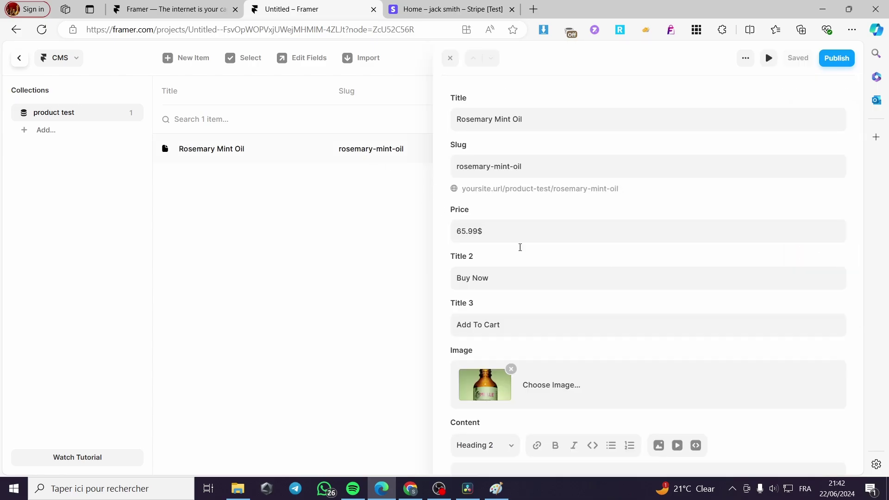
scroll(606, 297, down, 4)
scroll(570, 294, up, 4)
click(321, 298)
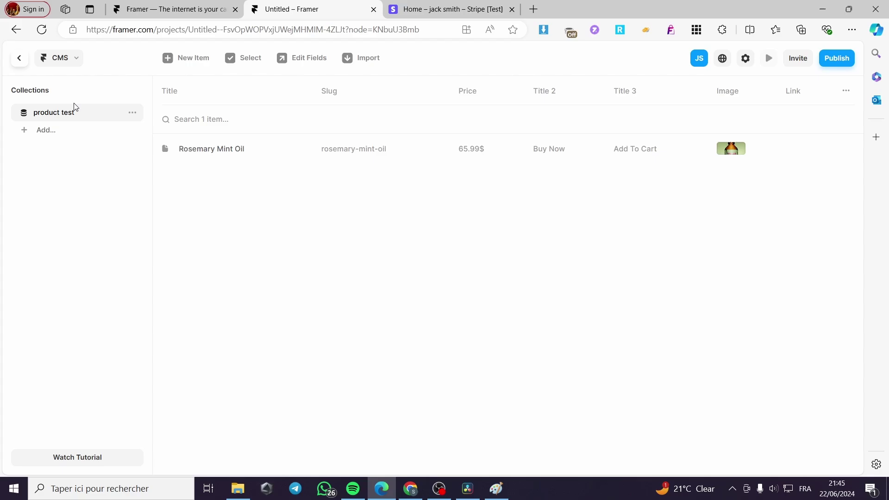
Return to the page list and open the product test page's collection for editing in the CMS
click(19, 58)
double_click(83, 220)
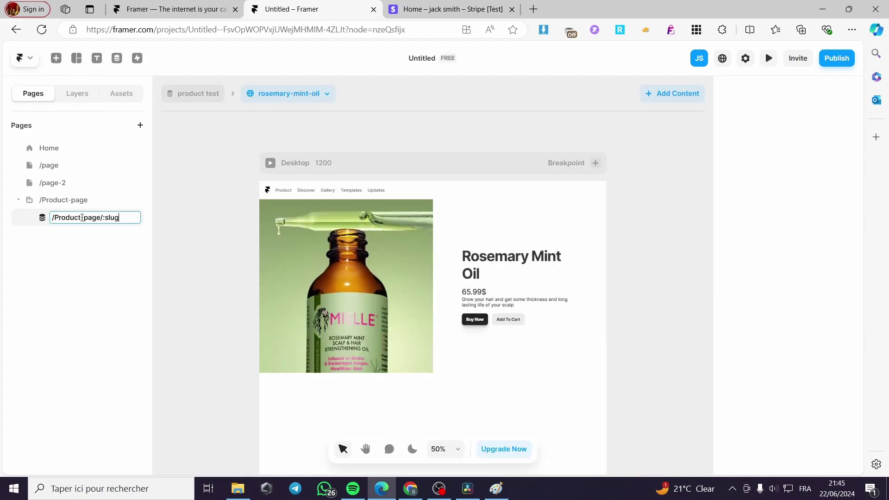
click(132, 217)
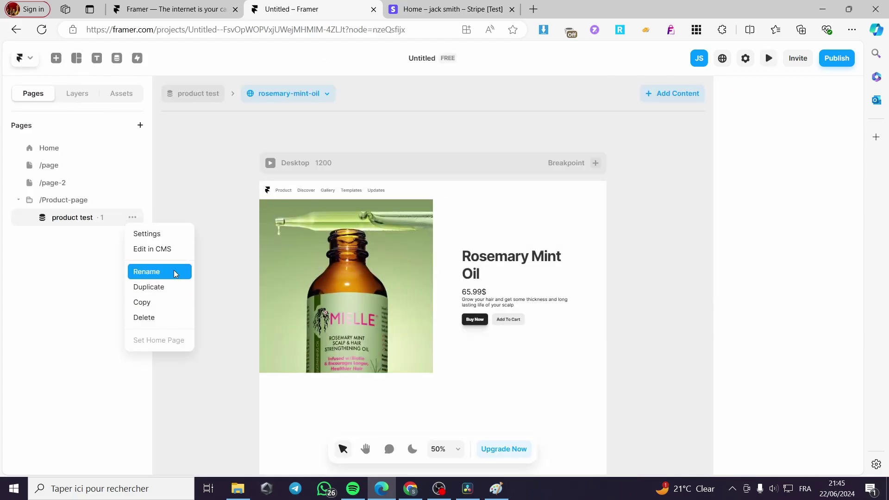
click(166, 249)
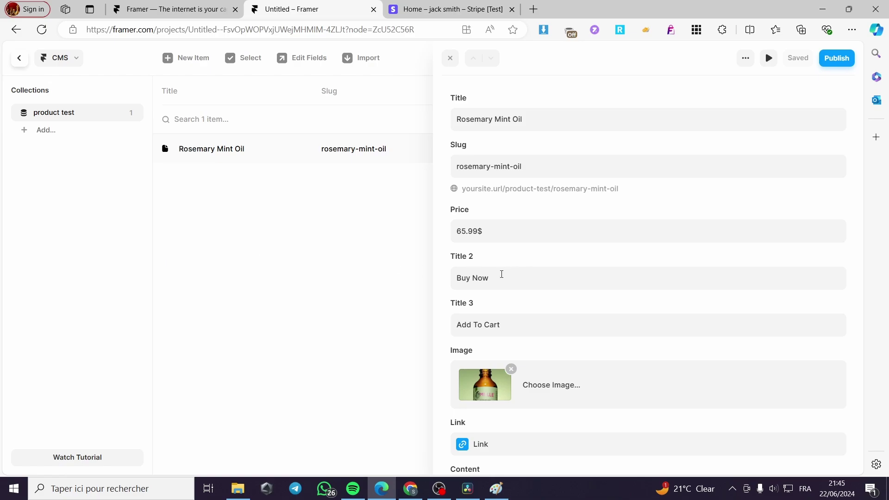
click(342, 216)
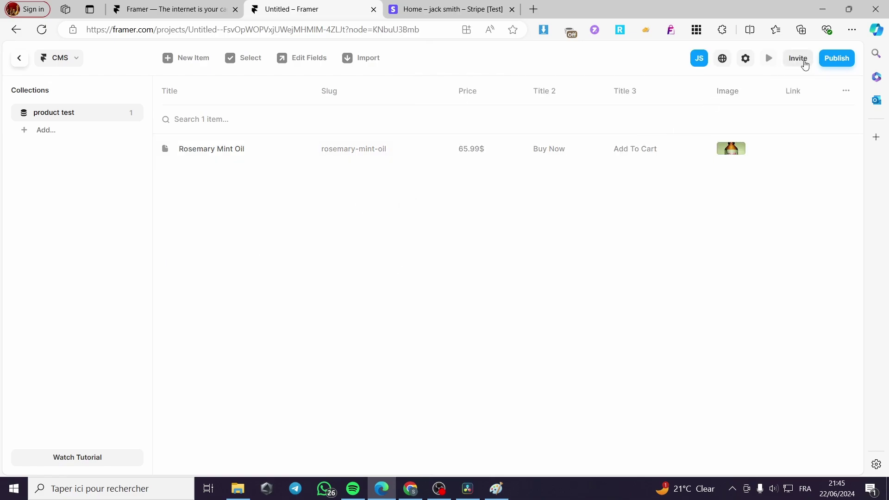
Add another link field to the product test collection and rename the first Link field to "pay"
click(847, 91)
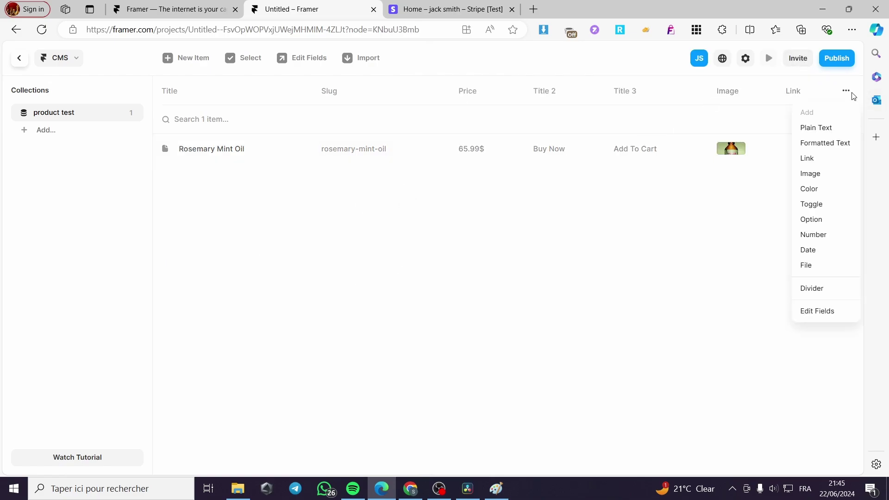
click(815, 160)
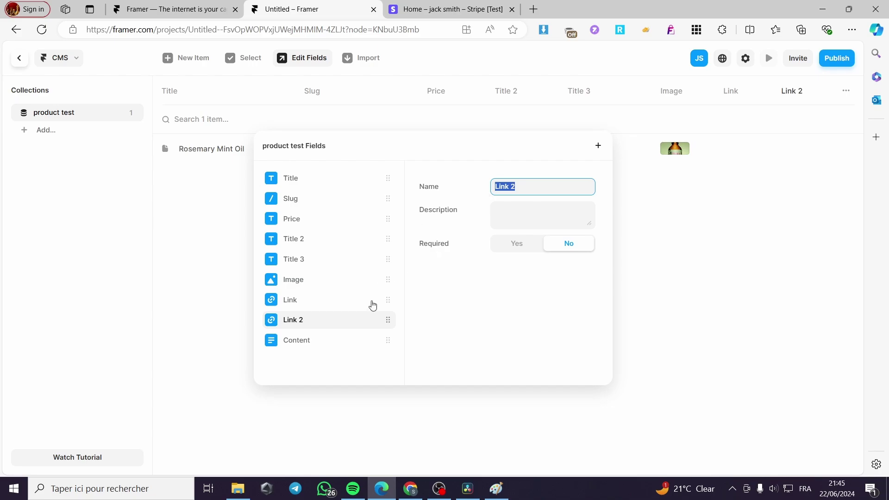
click(296, 303)
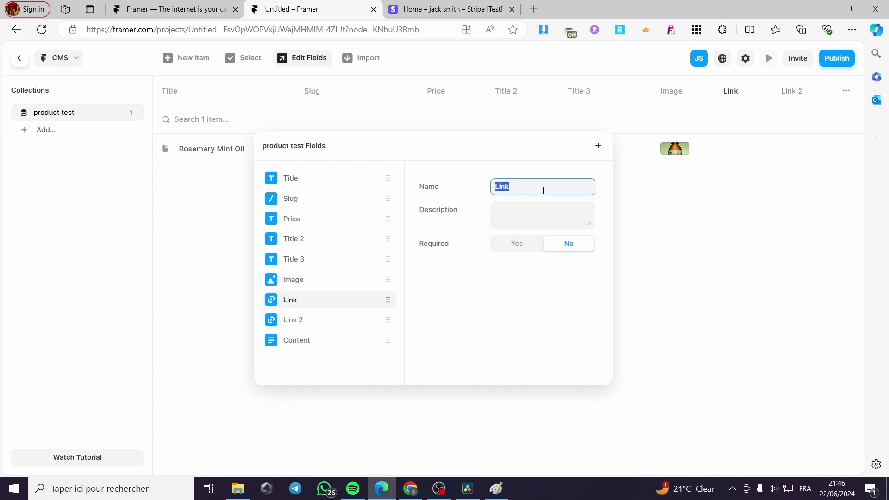
text(pay)
key(Return)
click(648, 244)
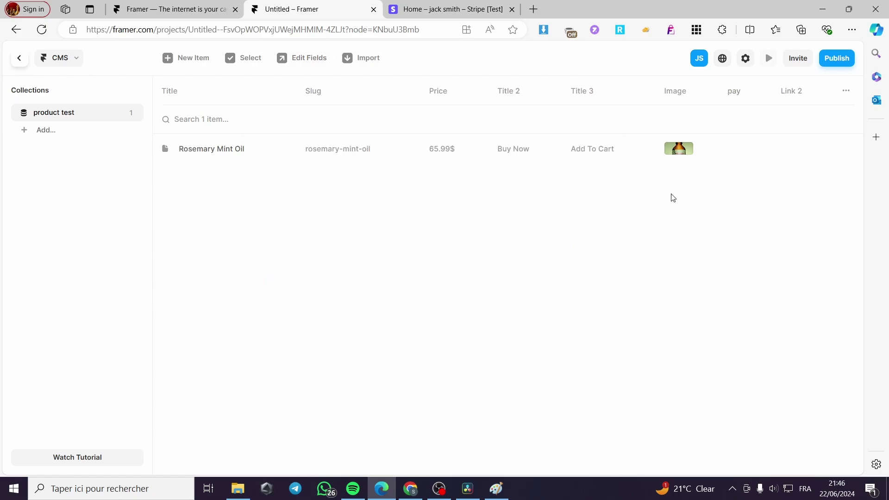
click(608, 152)
click(388, 246)
Switch to the Stripe dashboard, open Payment Links and start a new payment link
click(447, 10)
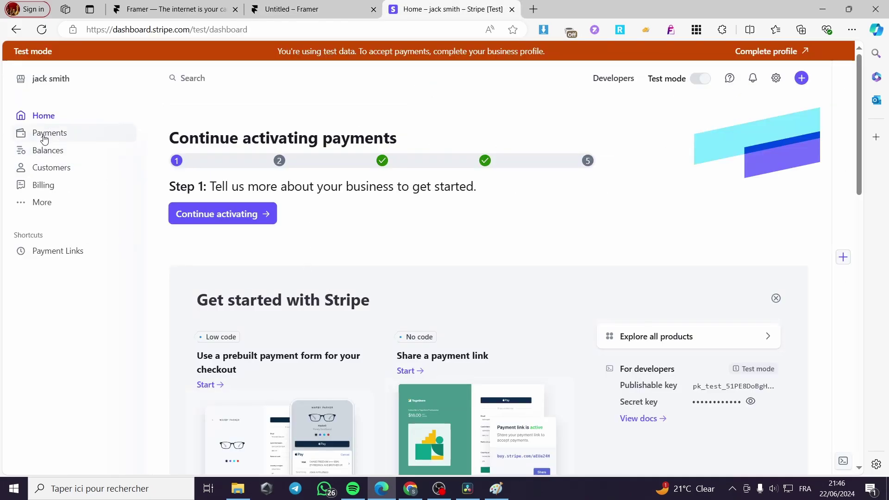
scroll(269, 260, down, 5)
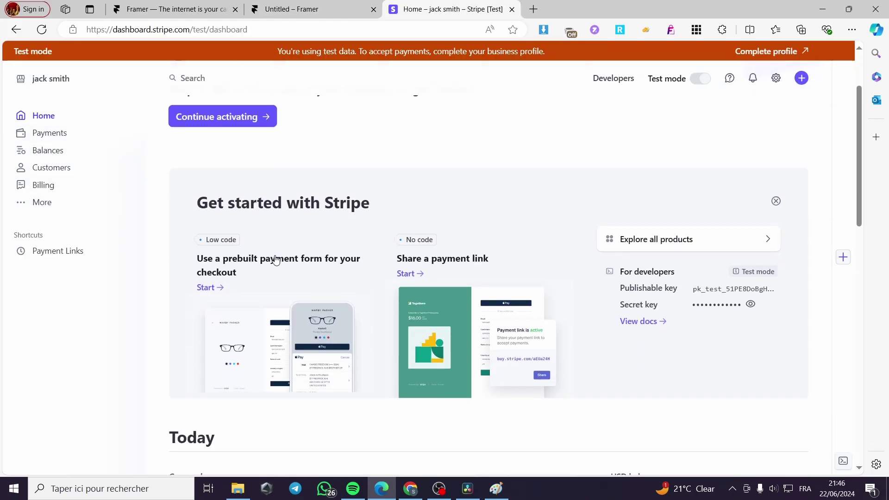
scroll(397, 180, down, 2)
scroll(397, 180, down, 5)
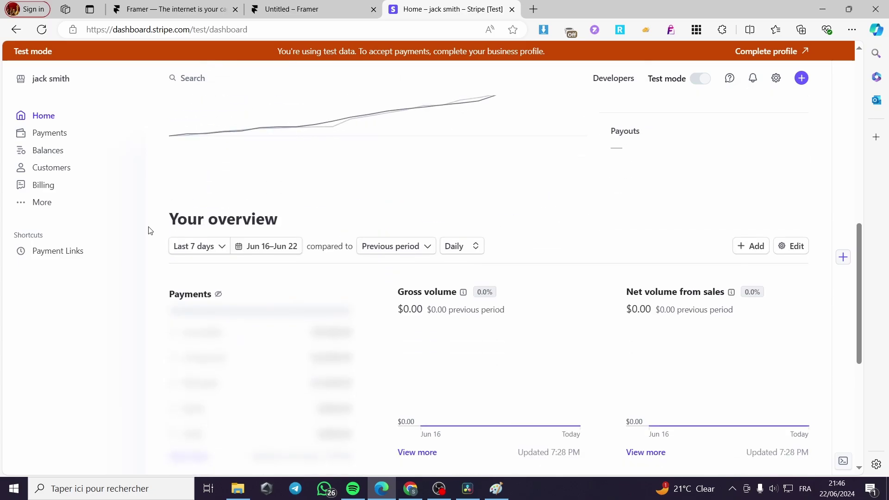
click(42, 202)
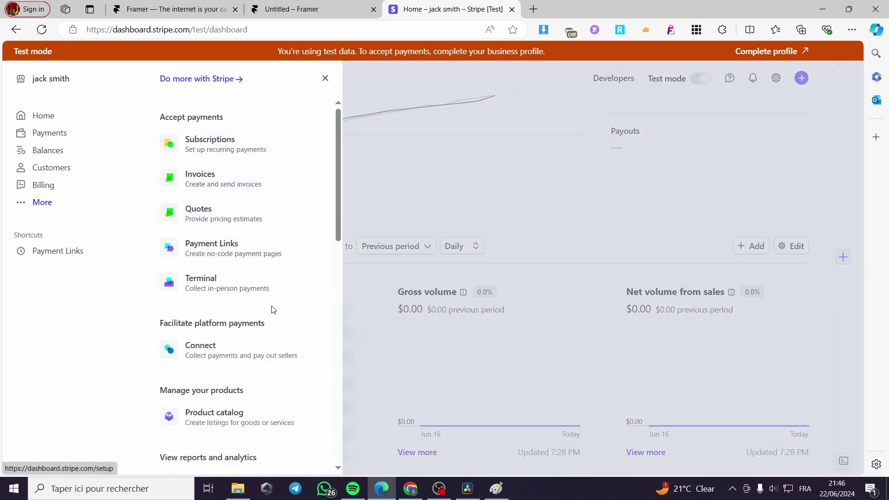
click(203, 255)
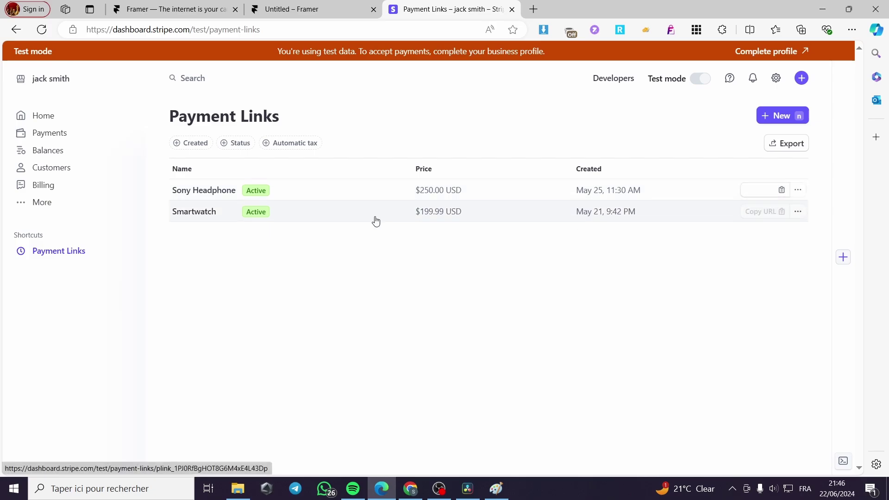
click(772, 125)
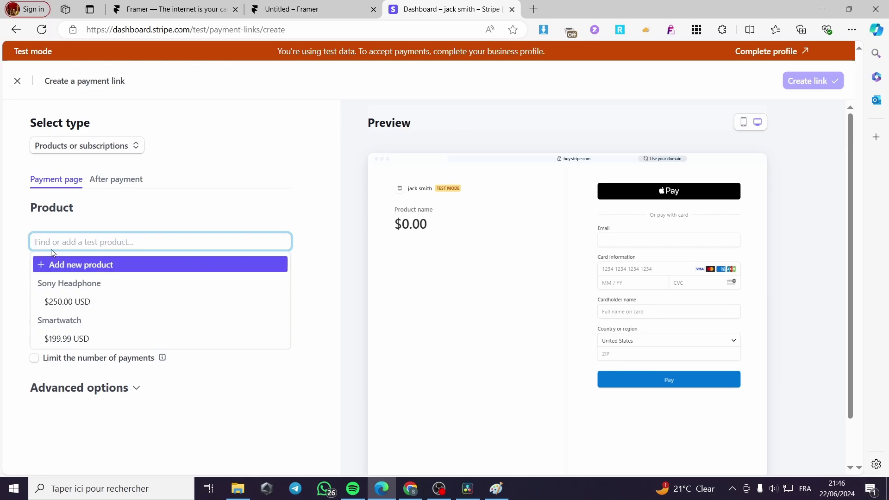
Add the existing Smartwatch product to the payment link and remove it again
click(105, 337)
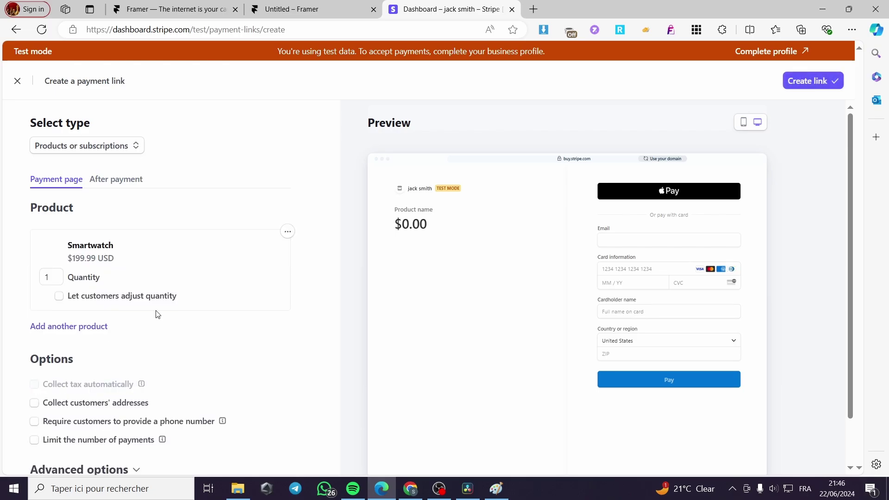
scroll(170, 262, down, 2)
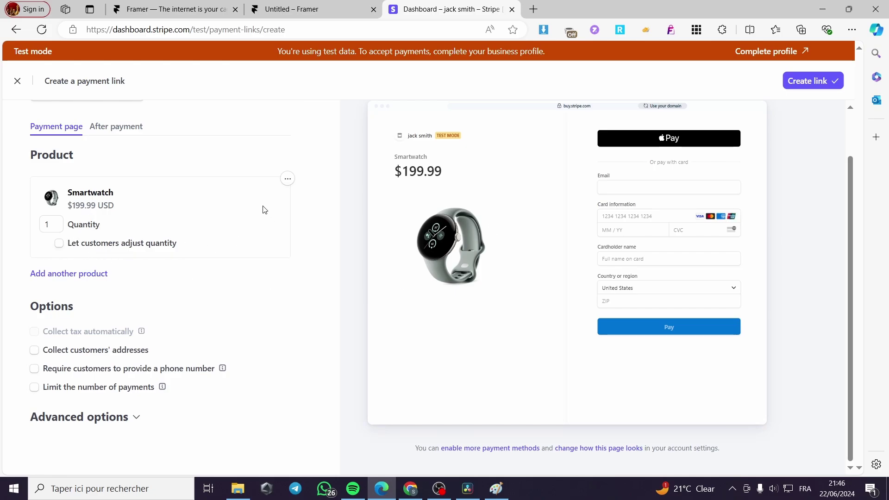
click(288, 180)
click(243, 222)
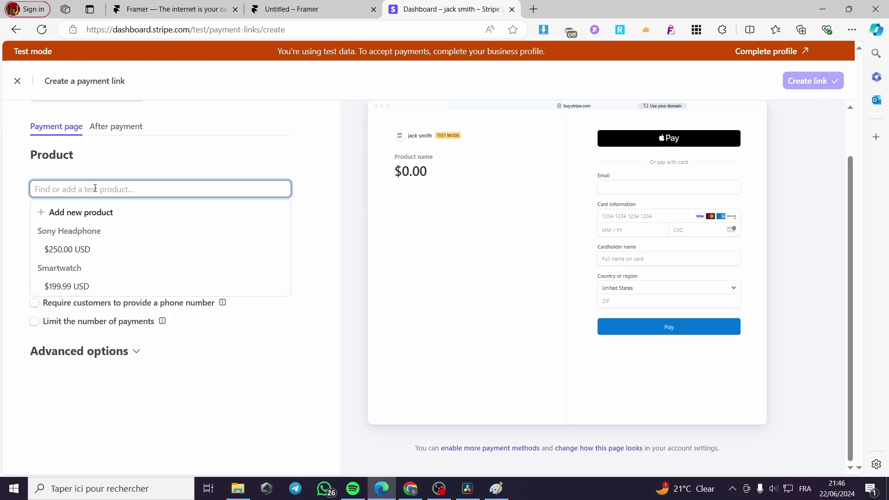
Start a new product for the payment link, entering "Shirt" as both its name and description
click(110, 211)
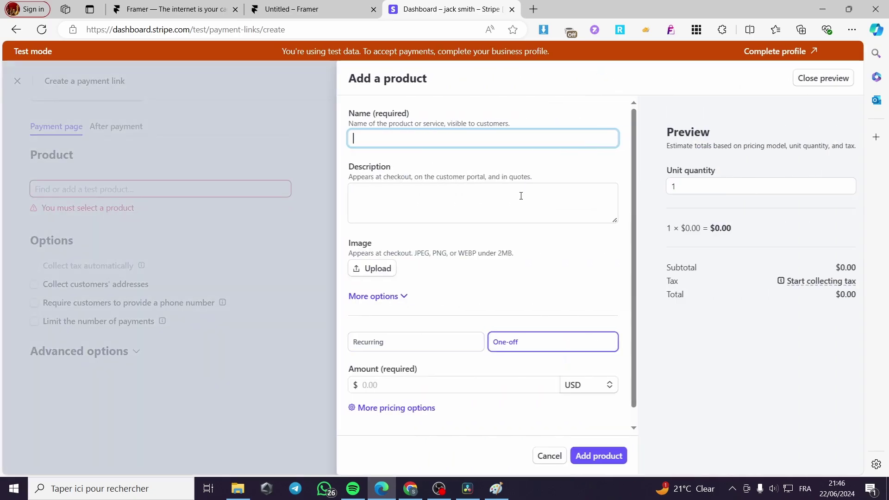
text(Shirt)
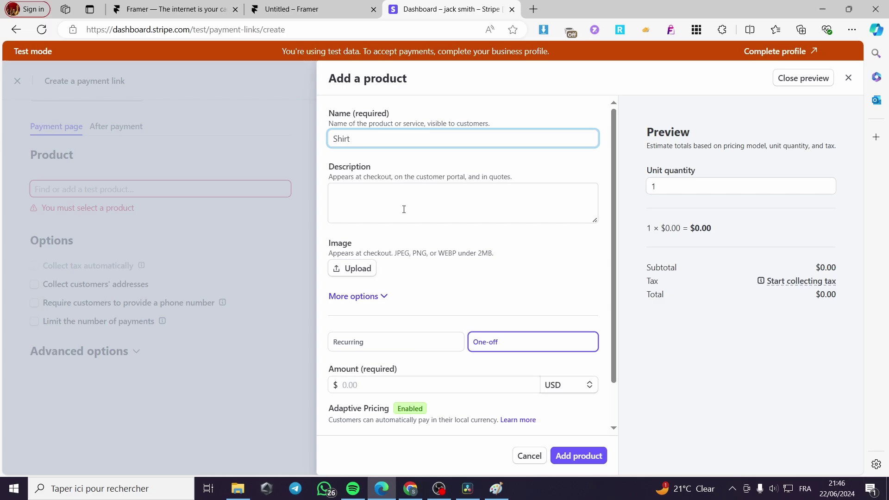
click(403, 206)
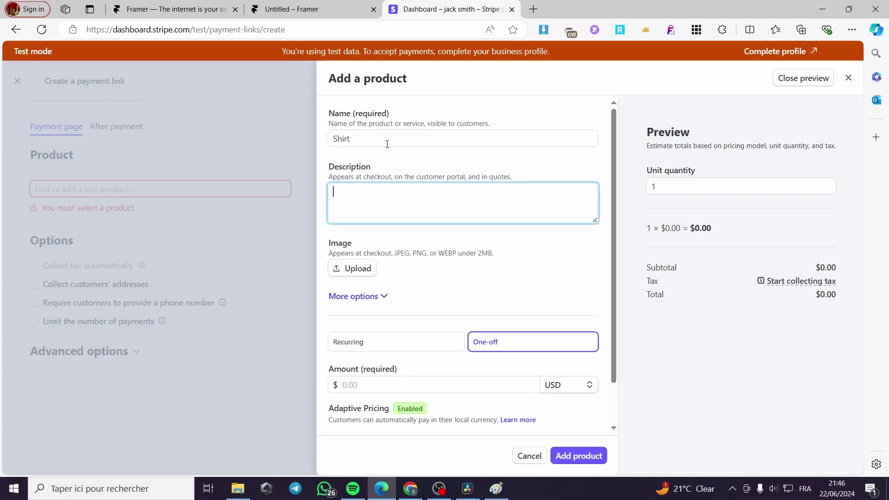
drag(387, 143, 299, 150)
key(ctrl+c)
click(387, 191)
key(ctrl+v)
click(365, 269)
scroll(509, 246, down, 2)
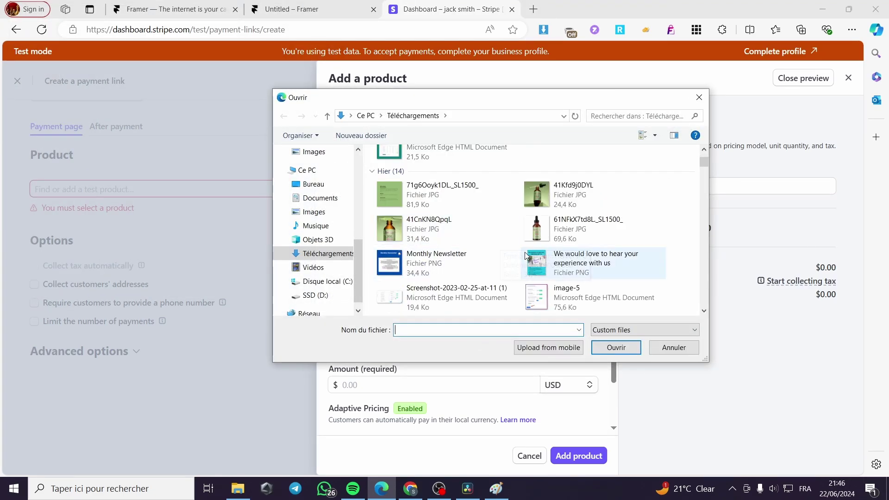
click(701, 99)
Change the new product's name and description to "oil"
drag(405, 141, 261, 137)
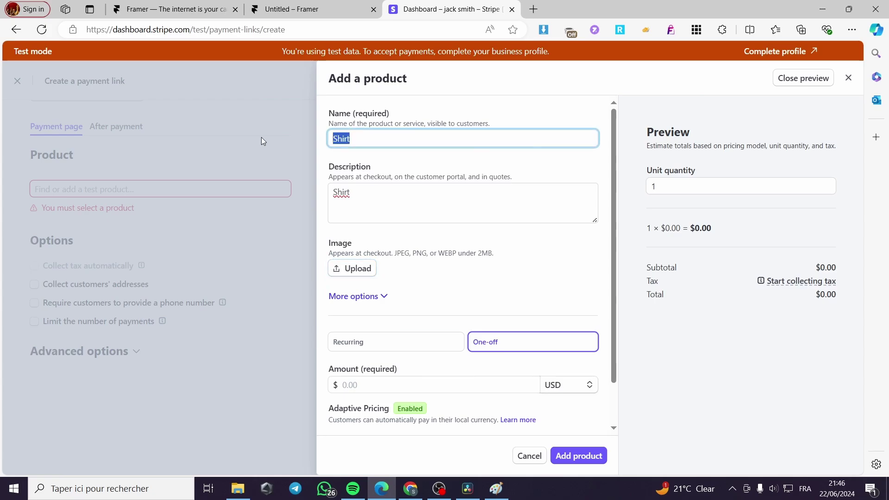
text(oil)
key(Tab)
text(ou)
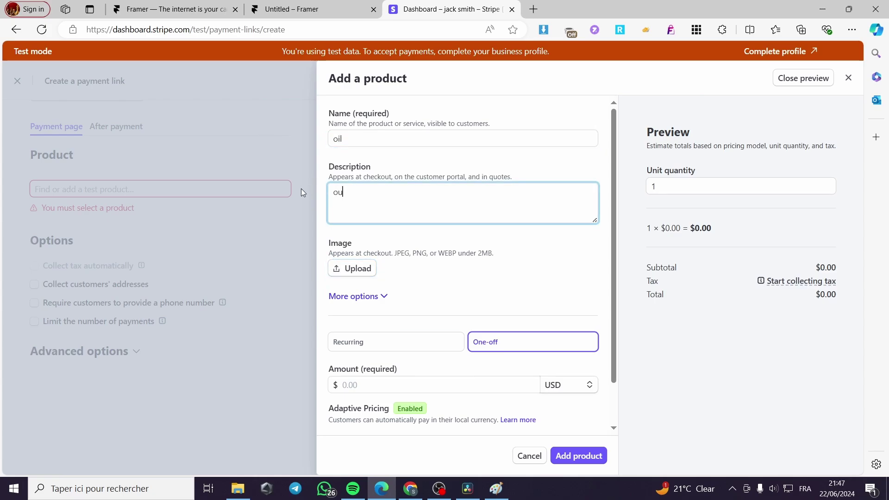
key(BackSpace)
text(il)
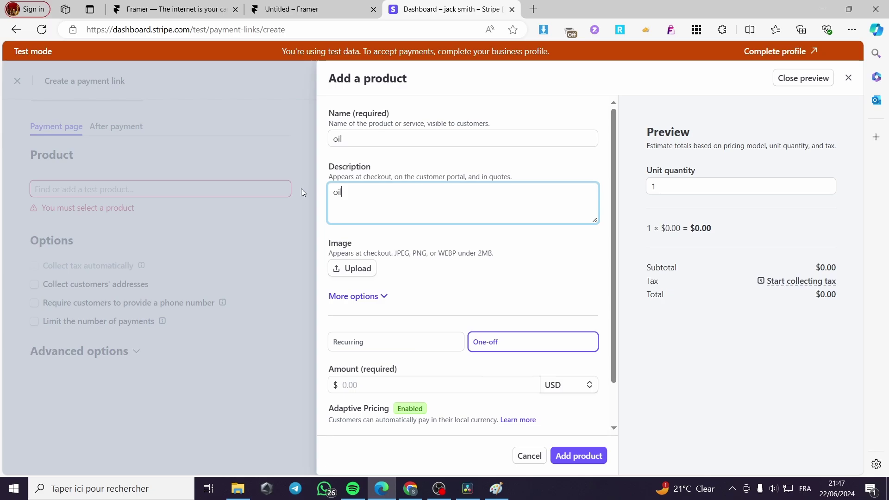
Upload 41CnKN8QpqL from the downloads folder as the product image
click(355, 268)
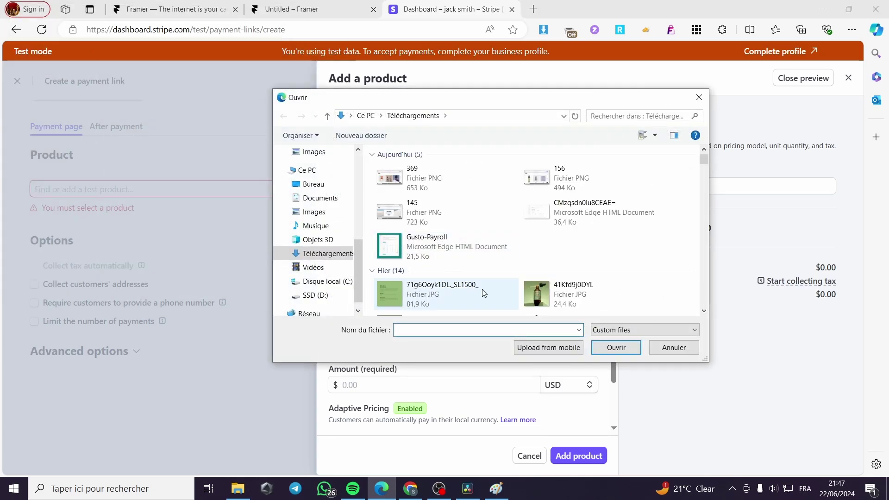
scroll(562, 296, down, 2)
click(439, 227)
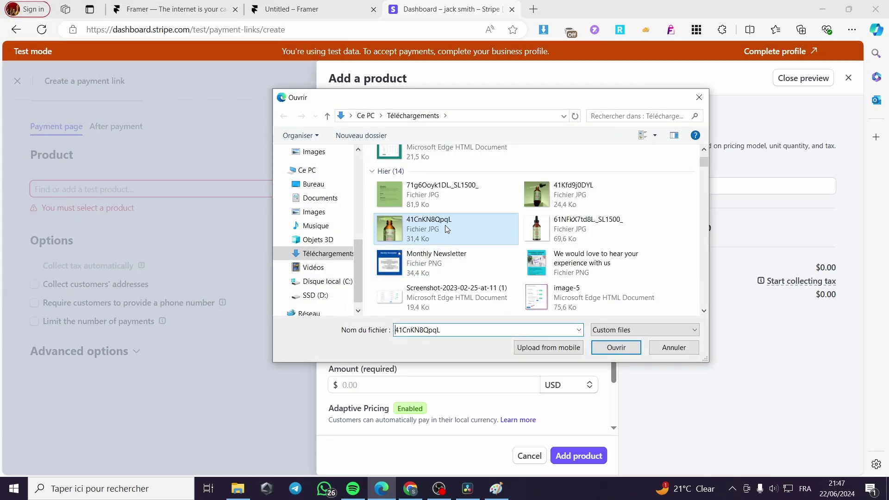
click(613, 345)
Set the product's one-off amount to 59.99 USD
scroll(412, 324, down, 1)
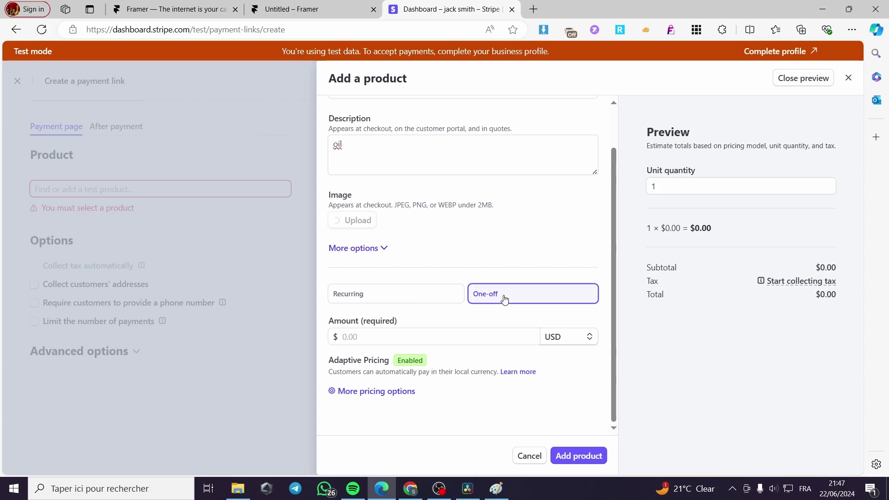
click(382, 360)
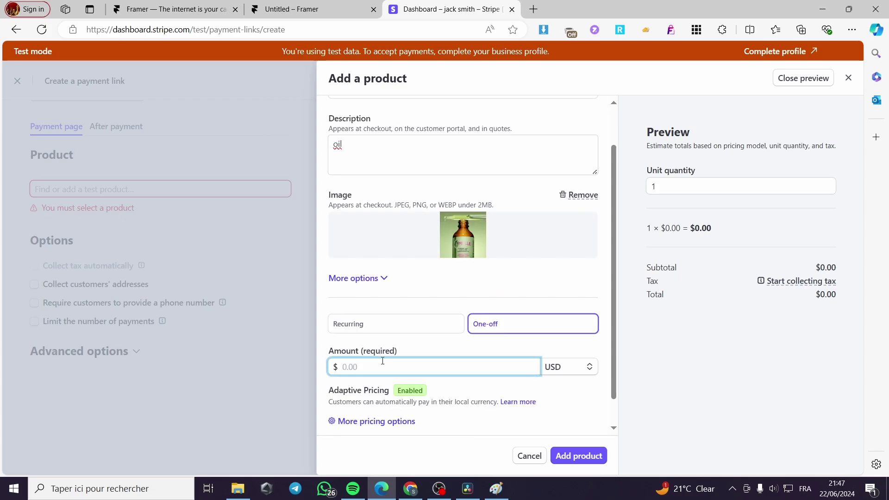
text(59.99)
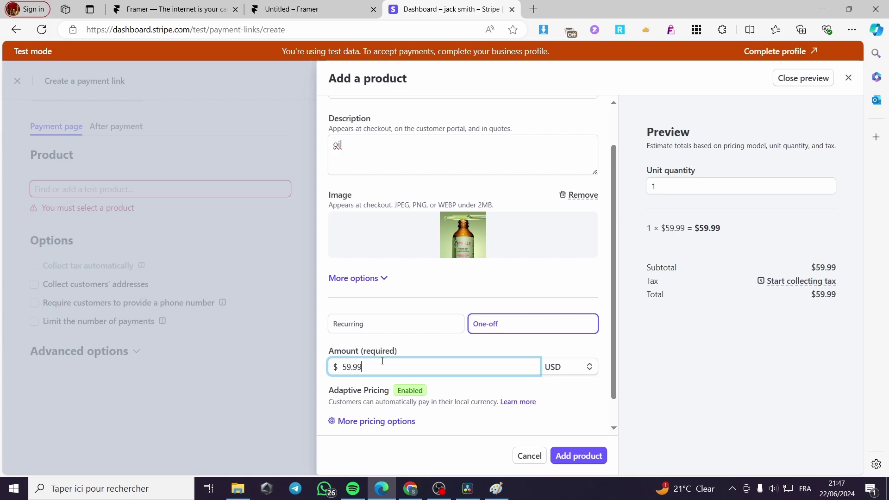
Check the item's price in Framer, set the Stripe product's amount to 65.99 USD and add the product
click(276, 6)
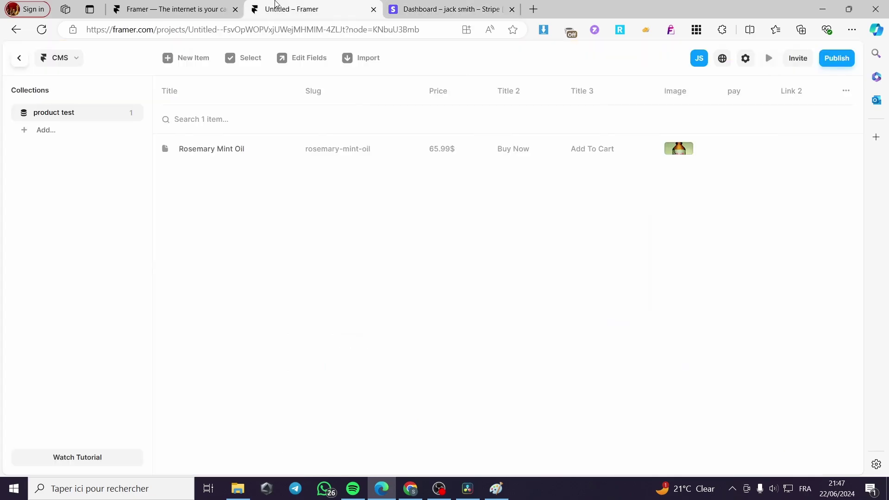
click(419, 7)
double_click(349, 368)
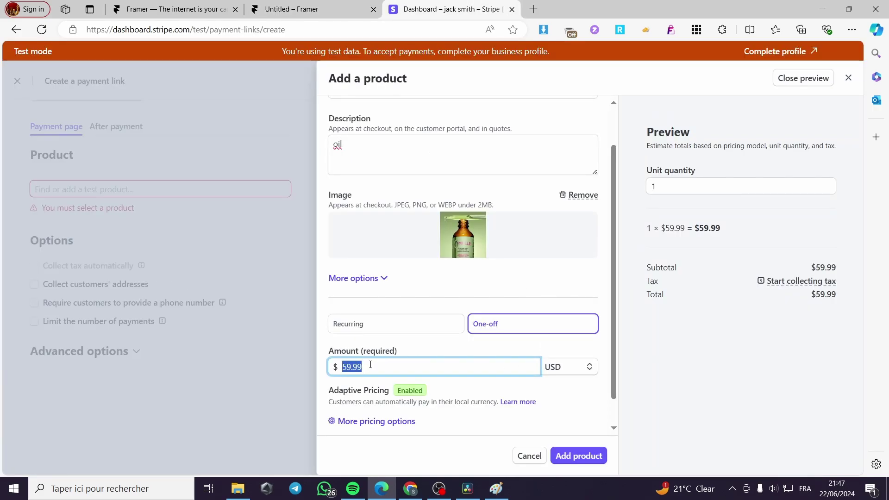
text(65)
scroll(597, 424, down, 1)
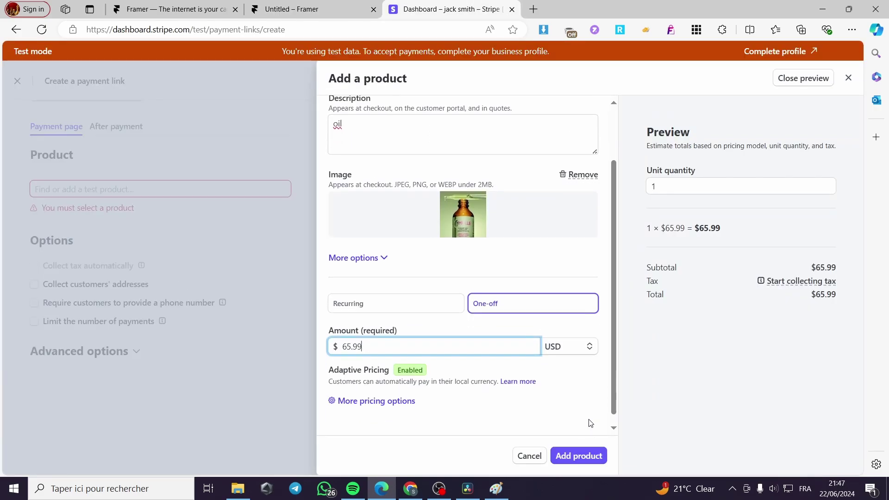
click(579, 455)
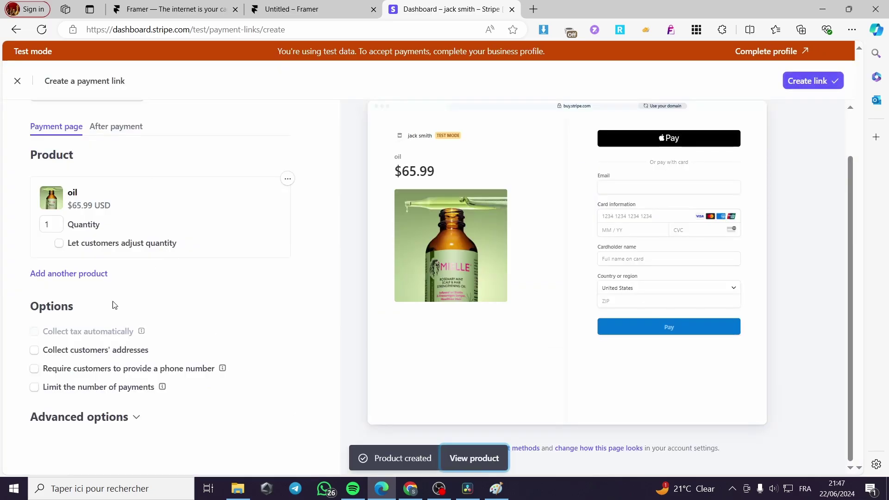
Enable collecting customers' addresses for the payment link
click(34, 352)
scroll(117, 378, down, 1)
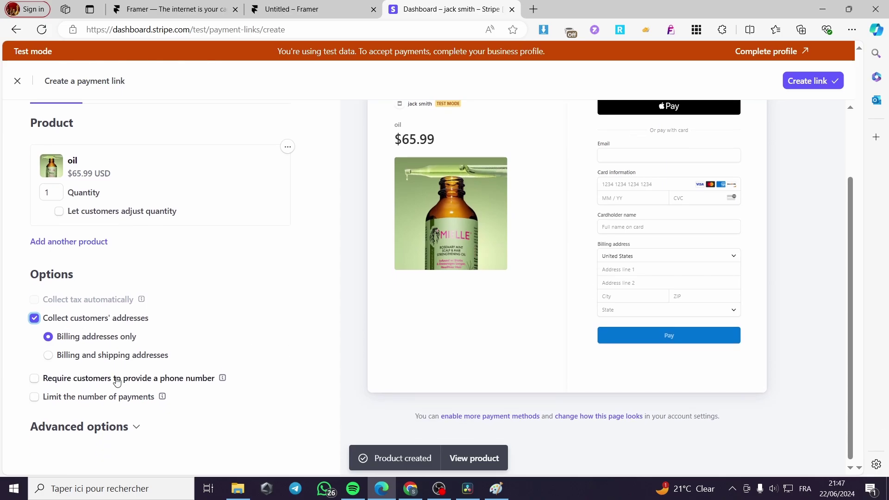
scroll(527, 412, up, 2)
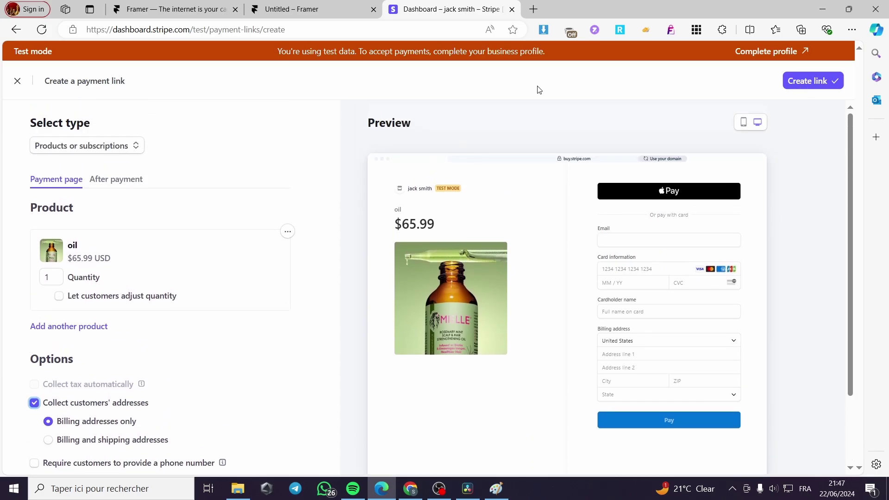
Review the after-payment settings, create the payment link and copy its URL
click(110, 184)
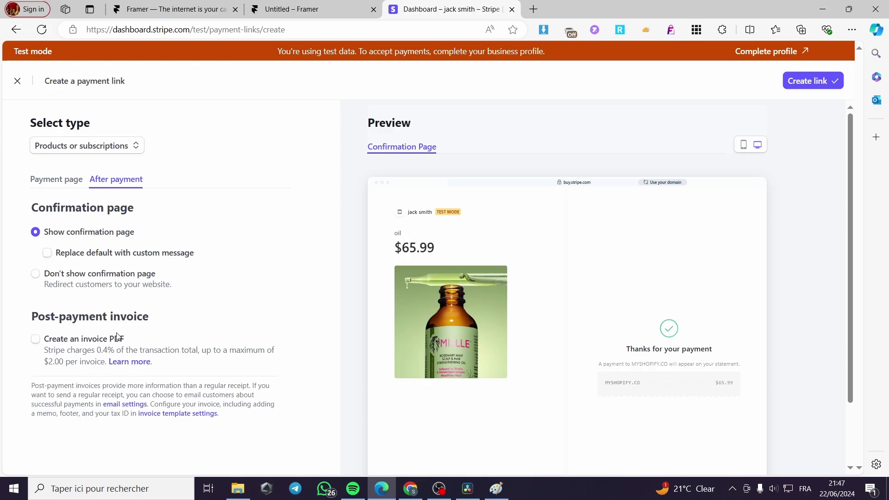
click(44, 179)
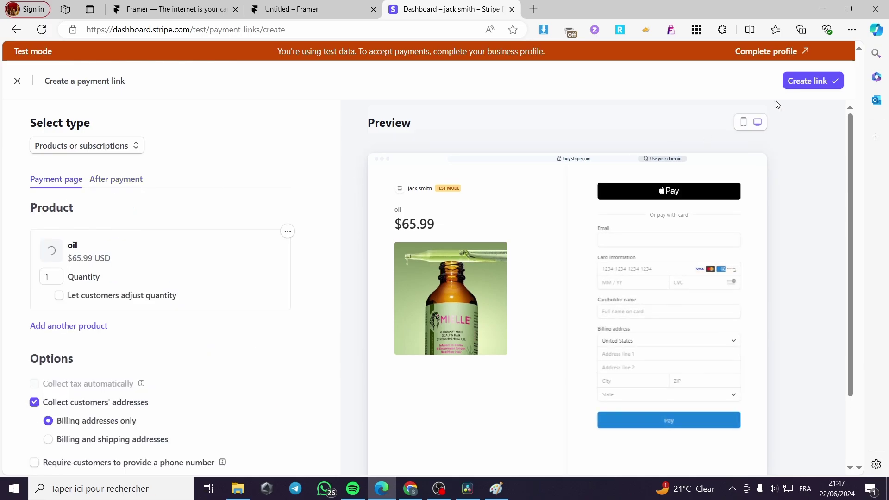
click(808, 81)
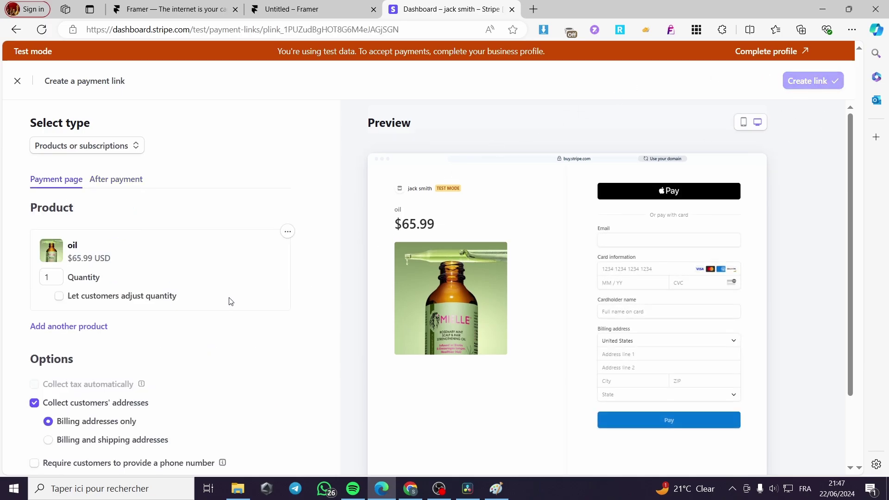
click(410, 184)
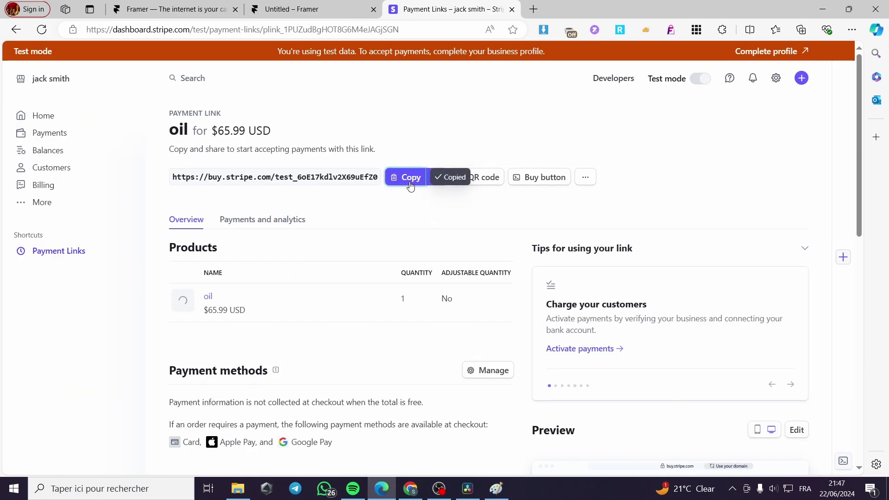
Switch to Framer and paste the copied payment URL into the pay field of the Rosemary Mint Oil item
click(298, 6)
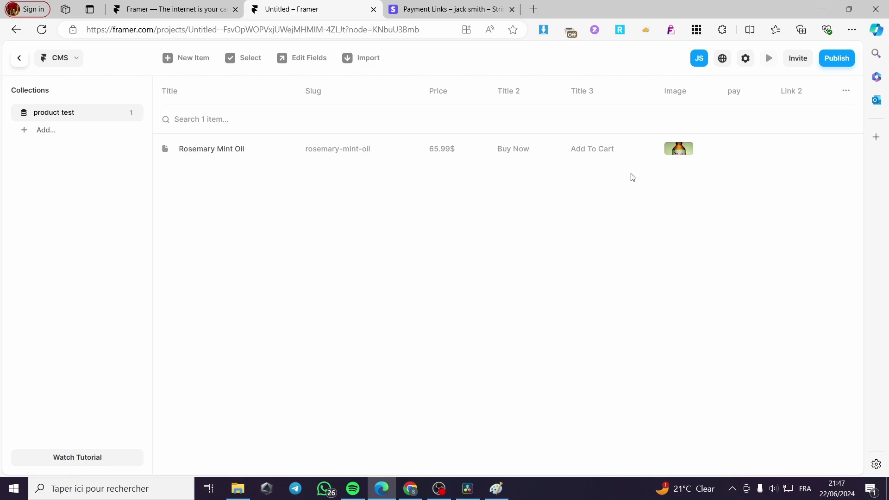
click(288, 153)
scroll(503, 310, down, 1)
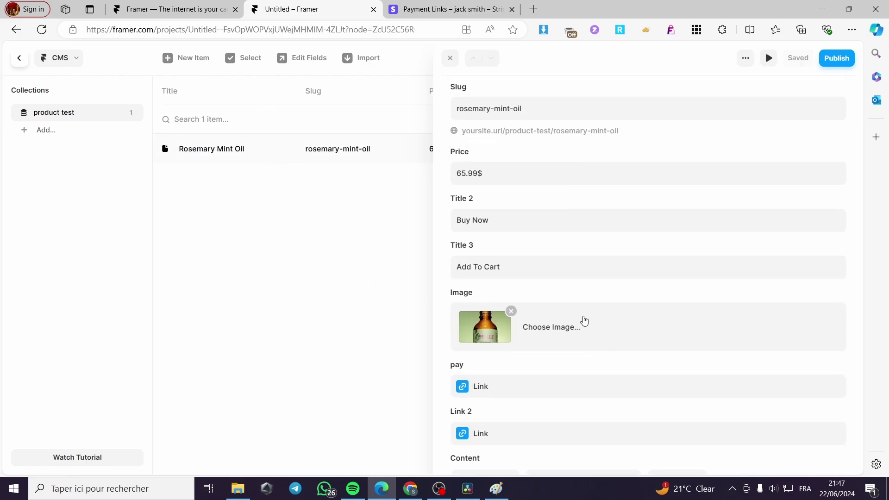
scroll(507, 286, down, 2)
click(490, 272)
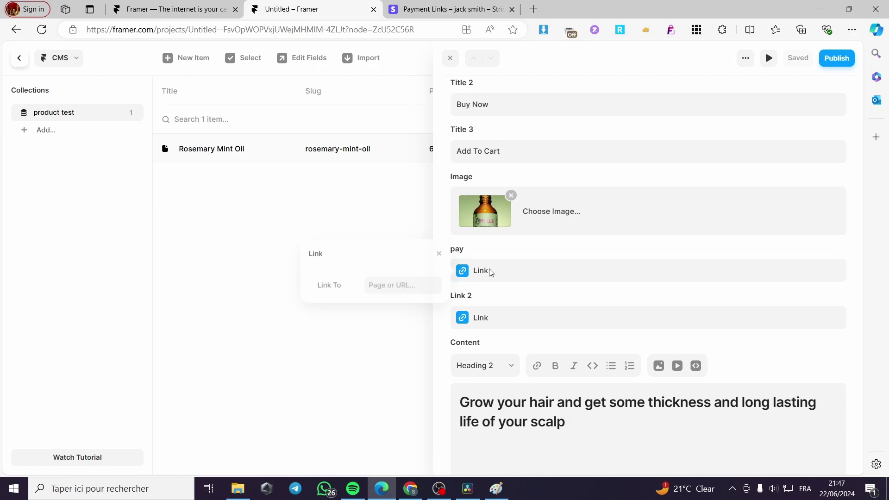
click(391, 286)
key(ctrl+v)
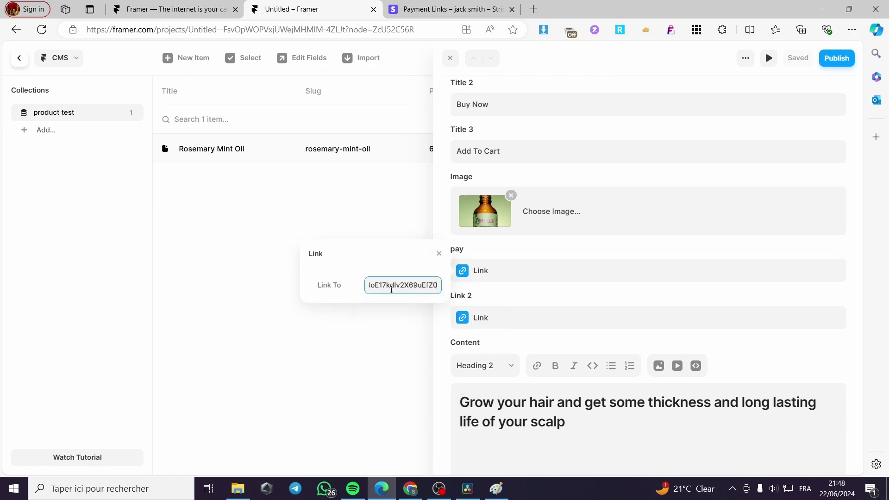
click(377, 334)
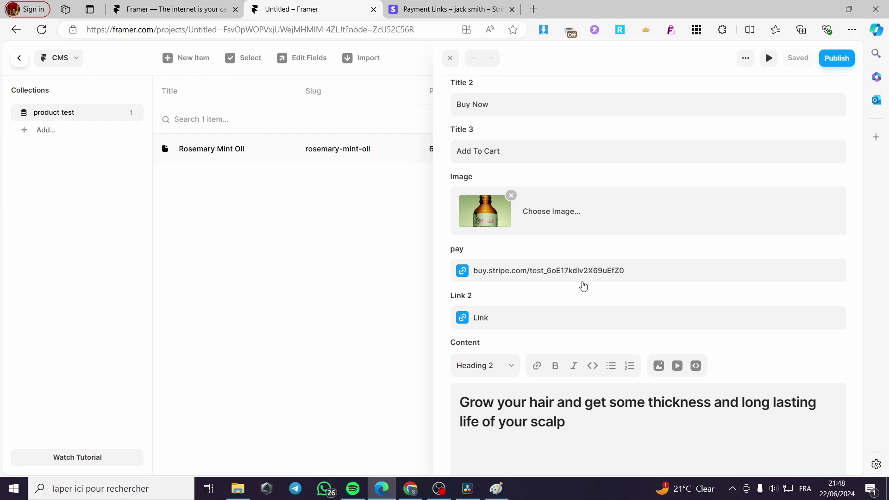
click(225, 285)
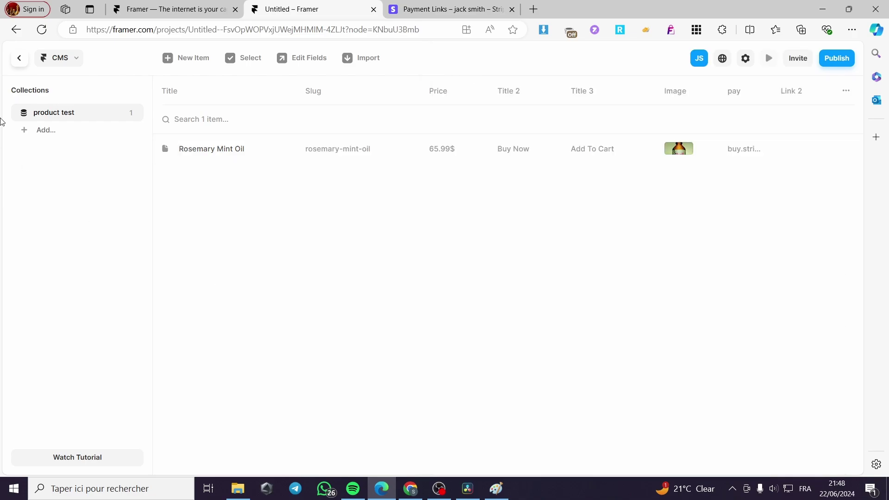
Return to the product page design and add a link to the Buy Now button's text
click(21, 61)
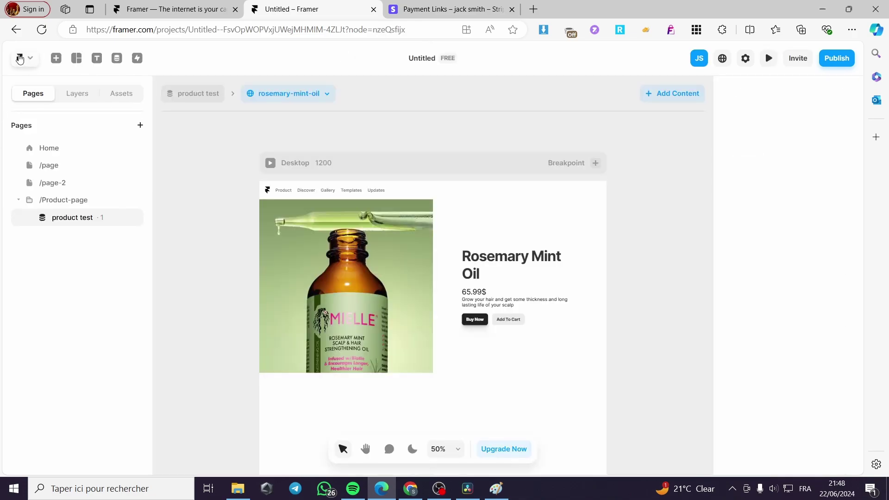
click(476, 321)
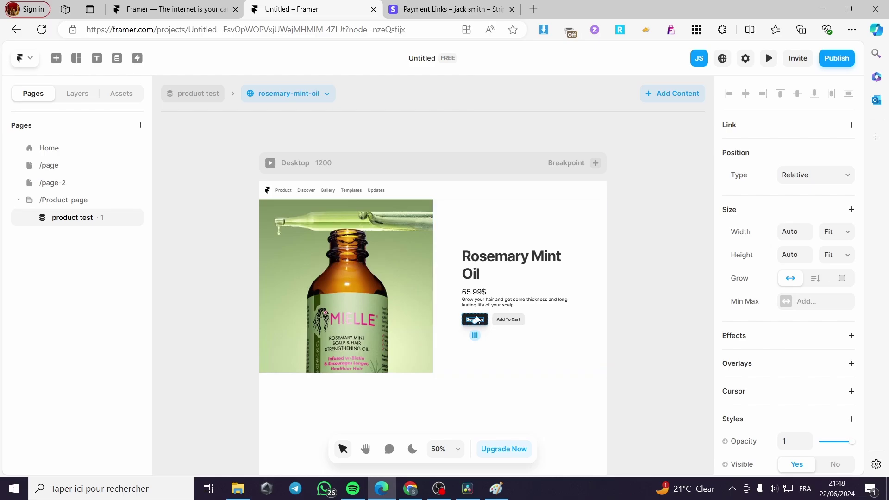
click(736, 129)
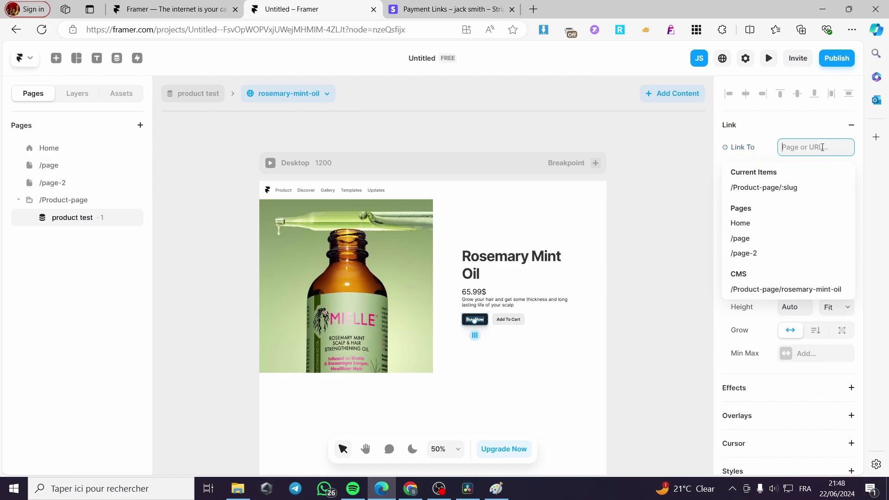
Try "pay" as the Buy Now link target and look at the available link styles
text(p)
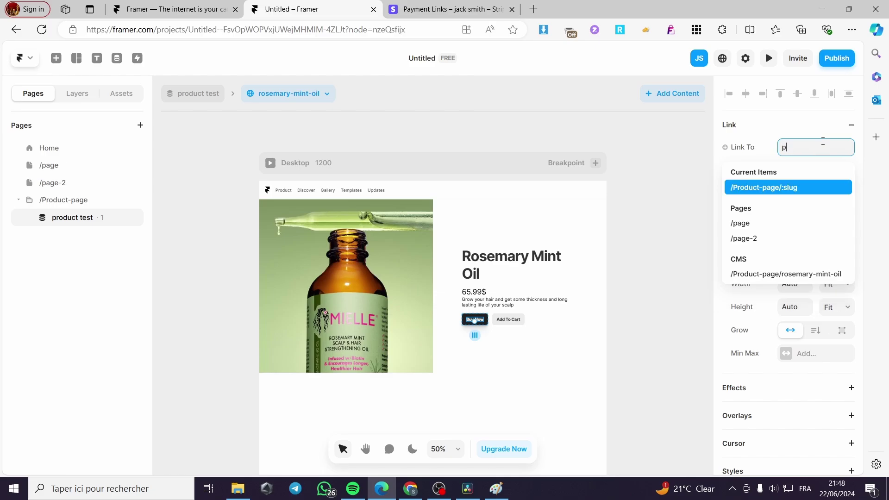
text(ay)
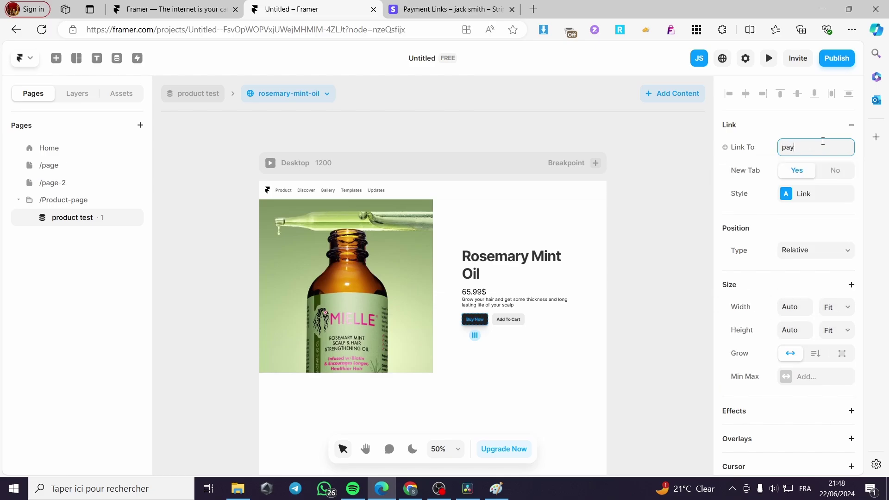
click(823, 195)
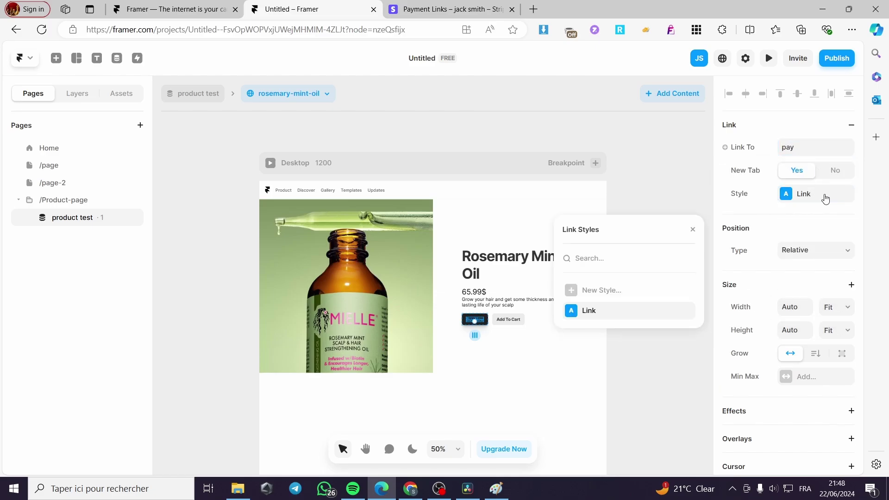
click(693, 229)
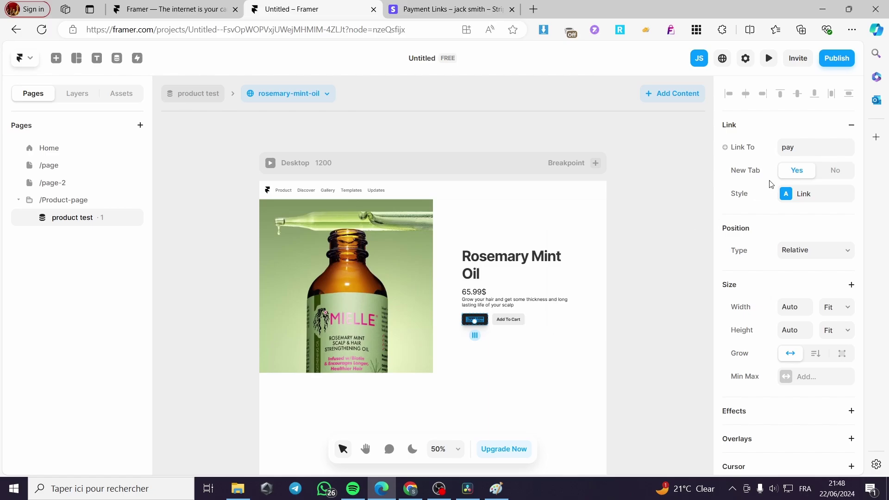
Replace the Buy Now link target with the copied Stripe payment URL and deselect the text
click(816, 149)
key(BackSpace)
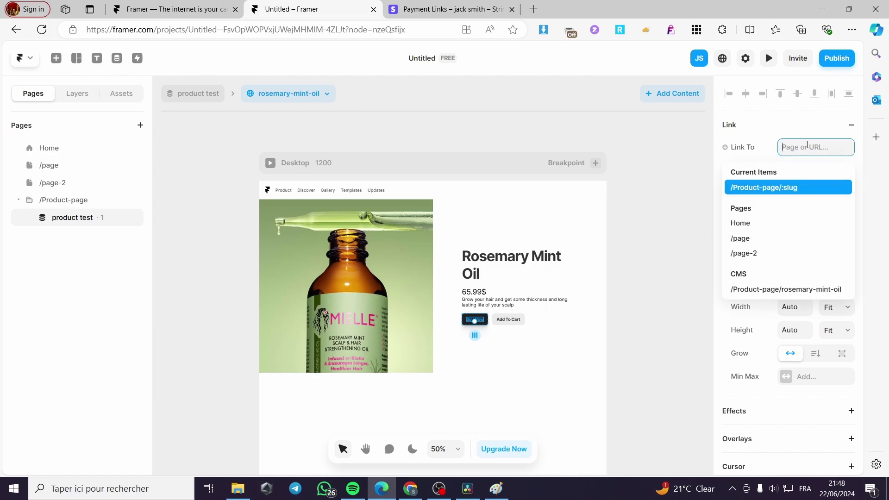
key(ctrl+v)
key(Return)
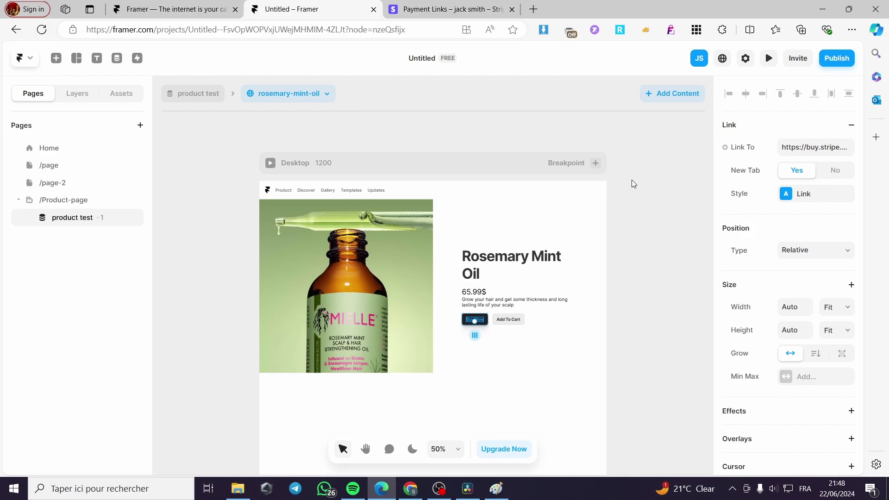
click(628, 318)
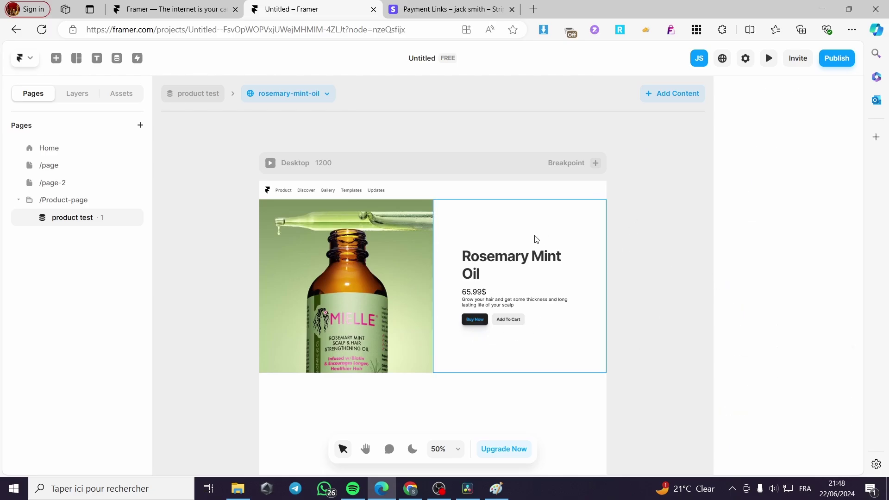